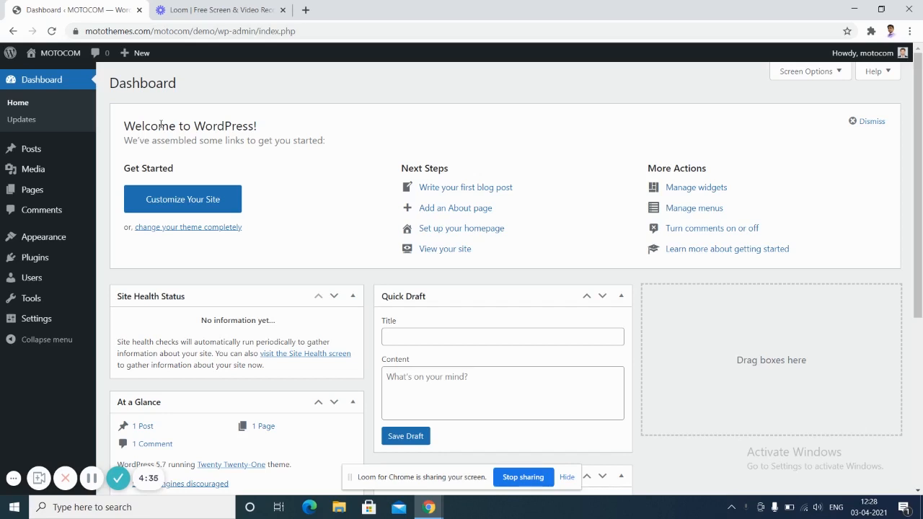
Activate the MOTOCOM theme from the installed themes list to reach its Authentication page.
{"action": "mouse_move", "coordinate": [3, 245]}
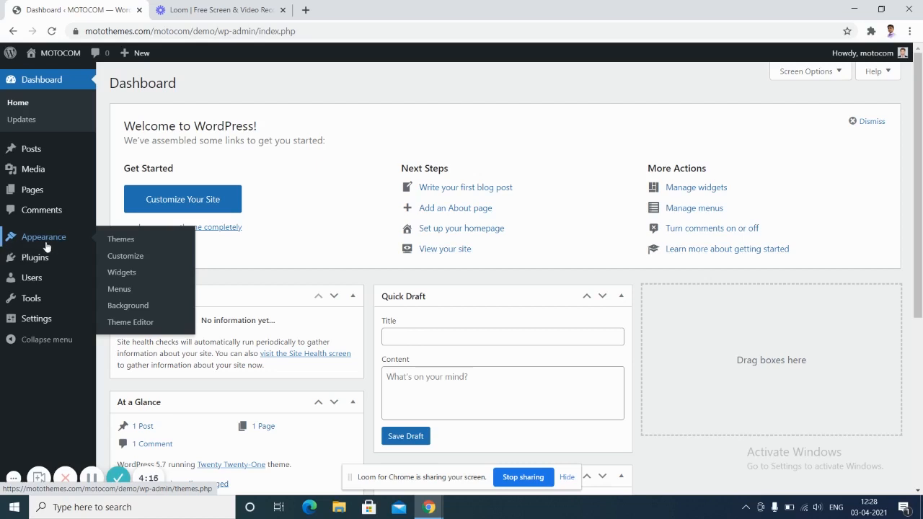
{"action": "left_click", "coordinate": [115, 239]}
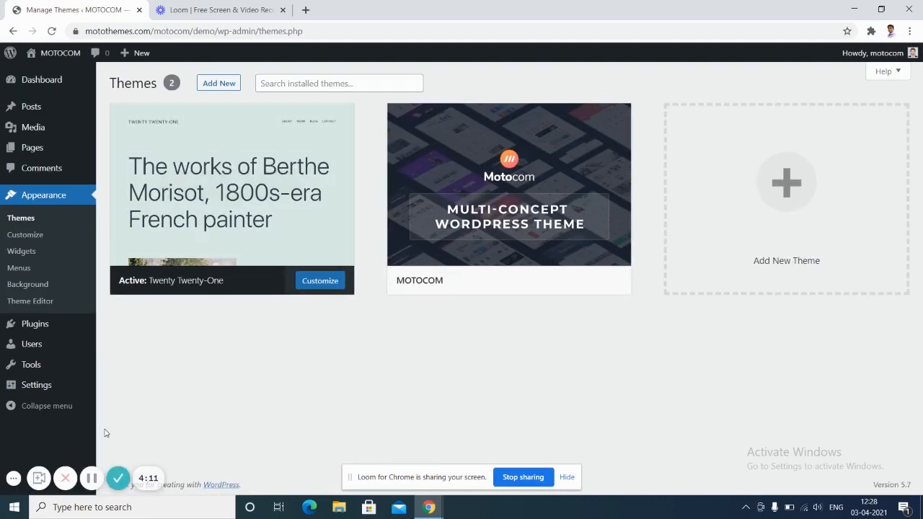
{"action": "mouse_move", "coordinate": [537, 270]}
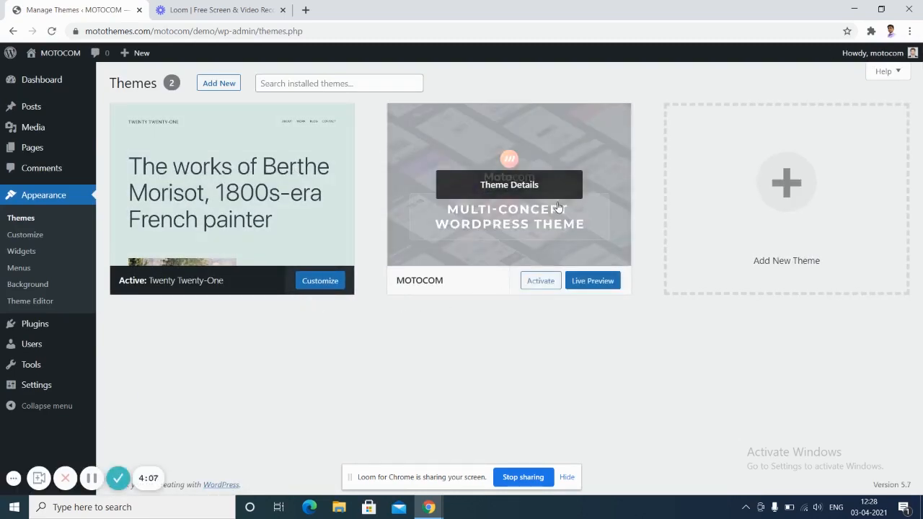
{"action": "left_click", "coordinate": [537, 283]}
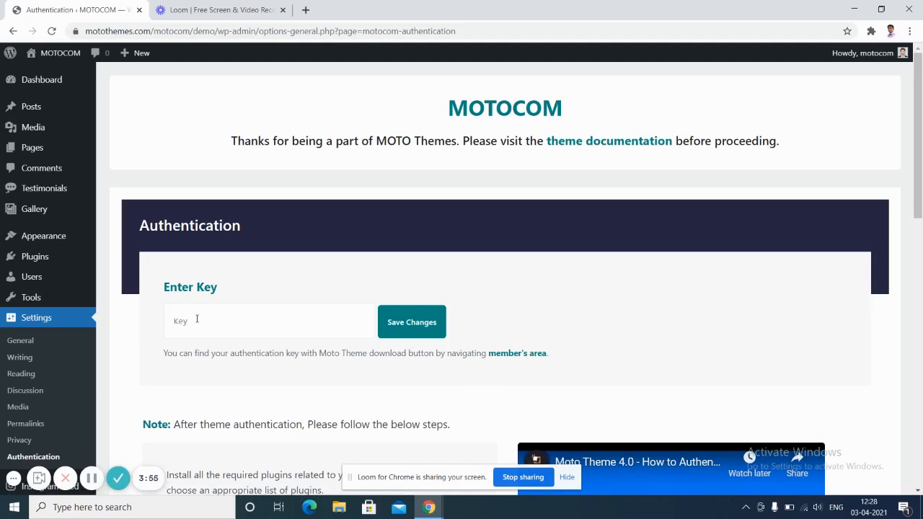
Fill the Key field with the saved authentication key, save it, and continue to plugin installation.
{"action": "left_click", "coordinate": [197, 323]}
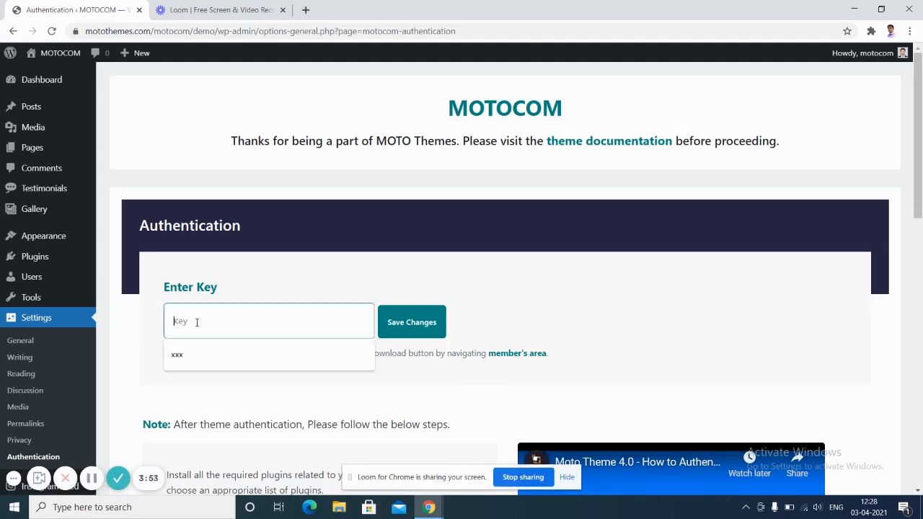
{"action": "left_click", "coordinate": [206, 354]}
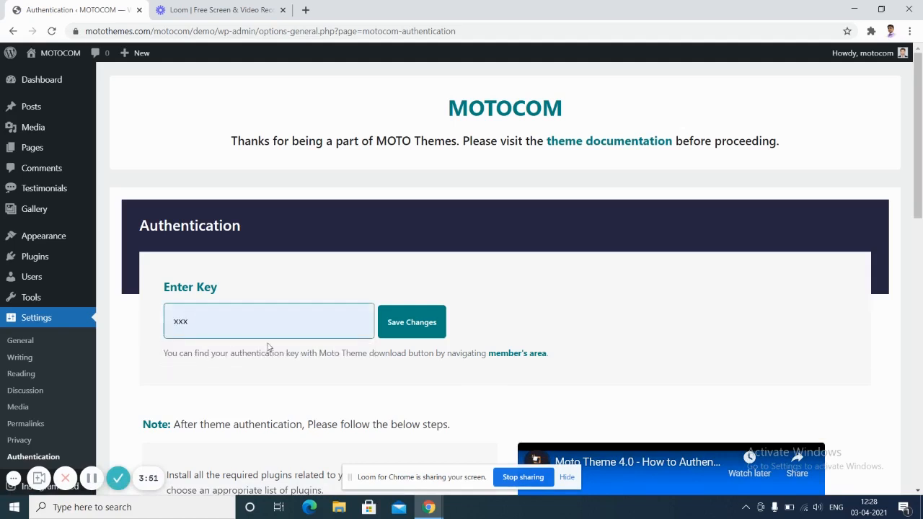
{"action": "left_click", "coordinate": [423, 326]}
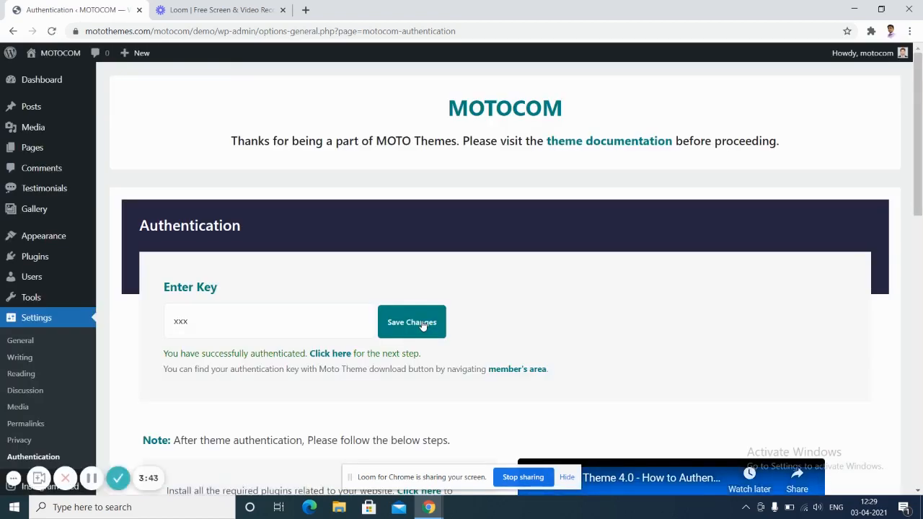
{"action": "left_click", "coordinate": [336, 358]}
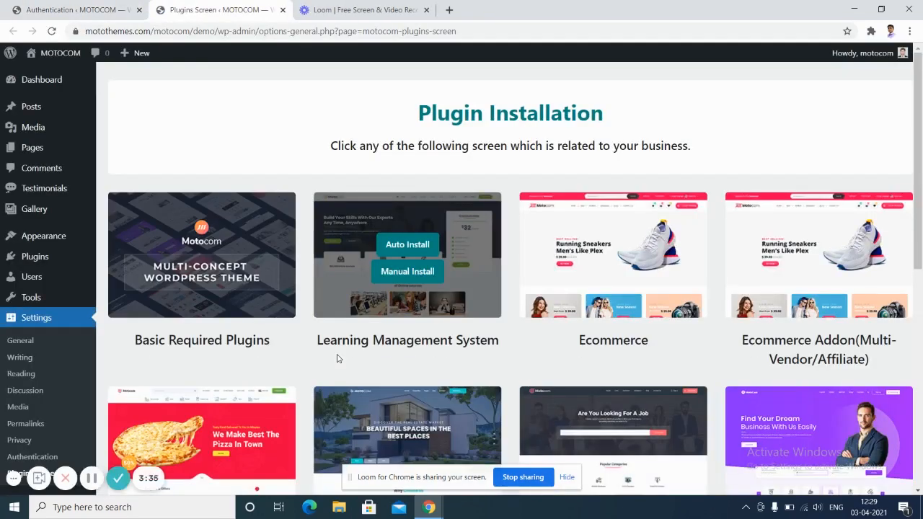
Auto-install the Basic Required Plugins bundle: WPBakery, Redux, MOTOCOM Formbuilder and Revolution Slider.
{"action": "mouse_move", "coordinate": [249, 263]}
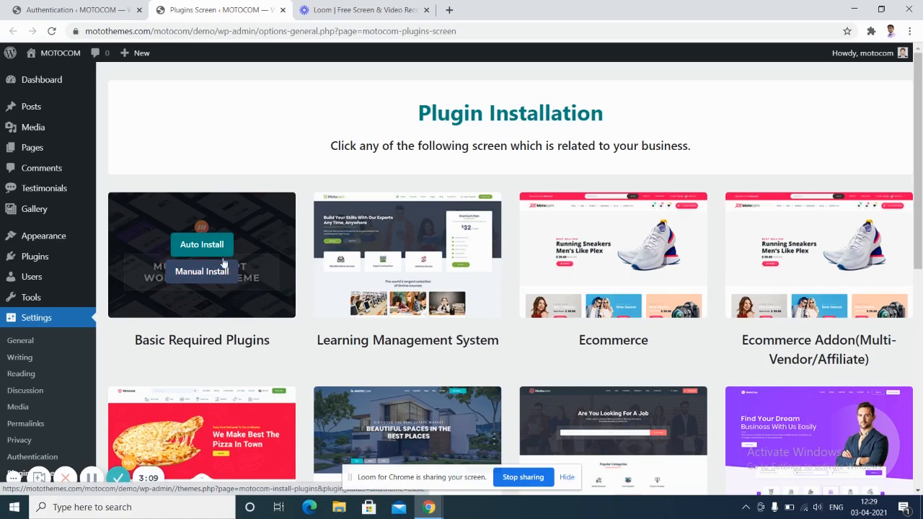
{"action": "left_click", "coordinate": [215, 246]}
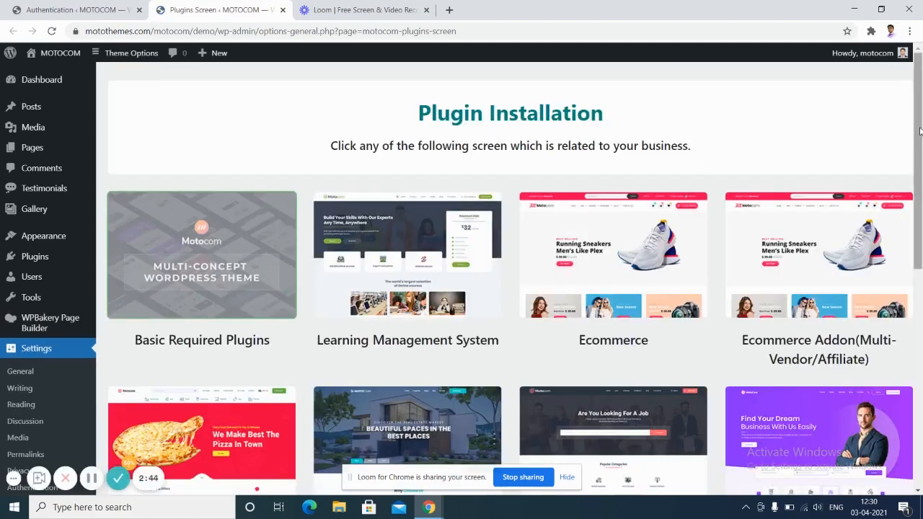
Auto-install the Event Management bundle, adding Events, WooCommerce, Testimonials and Gallery to admin.
{"action": "left_click_drag", "start_coordinate": [919, 130], "coordinate": [921, 300]}
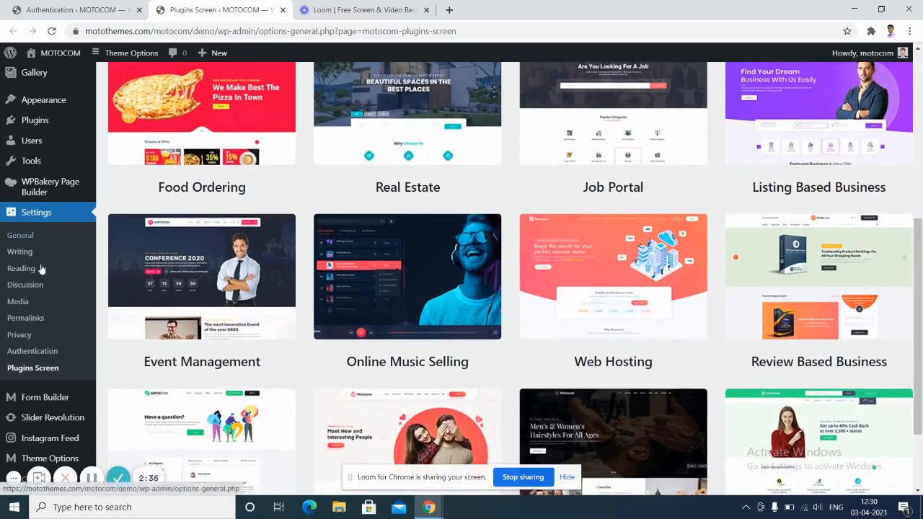
{"action": "mouse_move", "coordinate": [164, 280]}
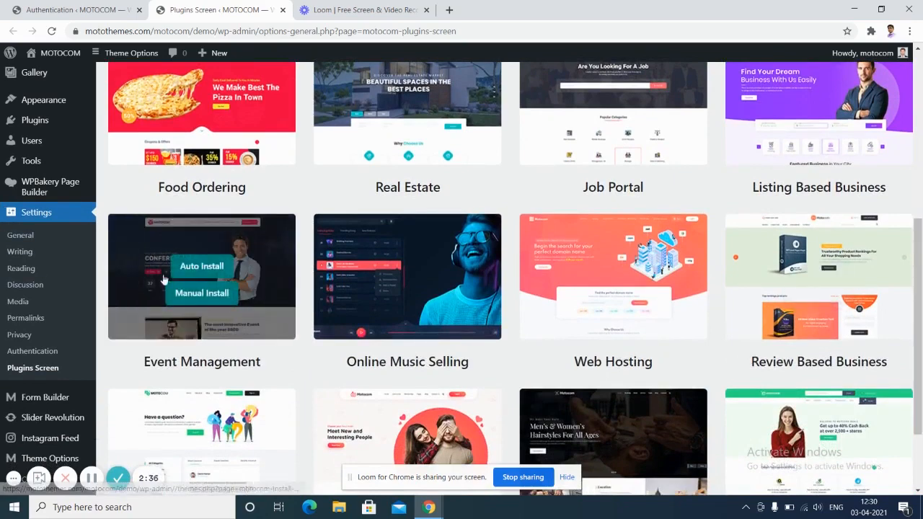
{"action": "left_click", "coordinate": [202, 266]}
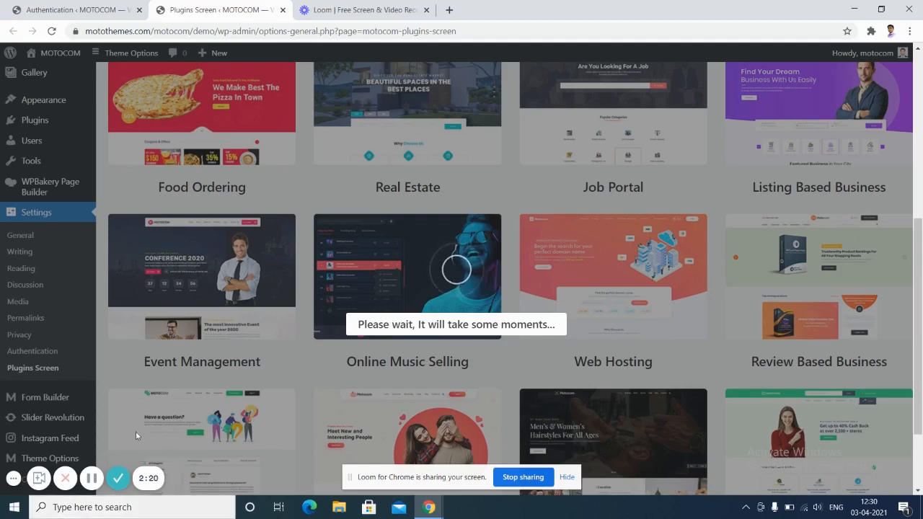
{"action": "left_click", "coordinate": [92, 478]}
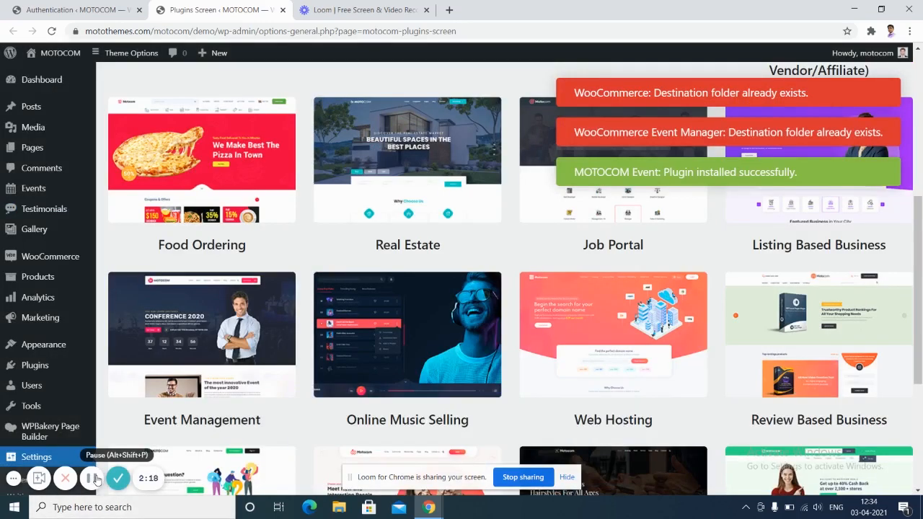
{"action": "left_click", "coordinate": [98, 481]}
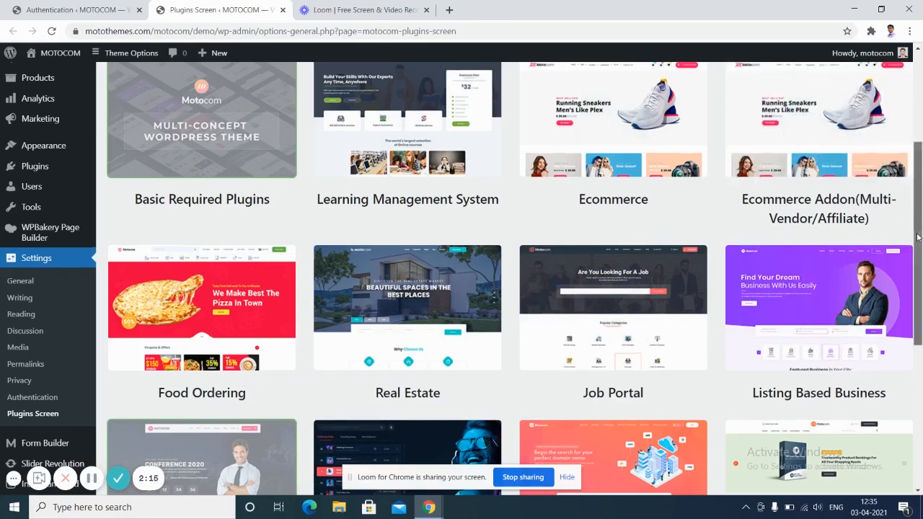
{"action": "left_click_drag", "start_coordinate": [918, 237], "coordinate": [921, 317]}
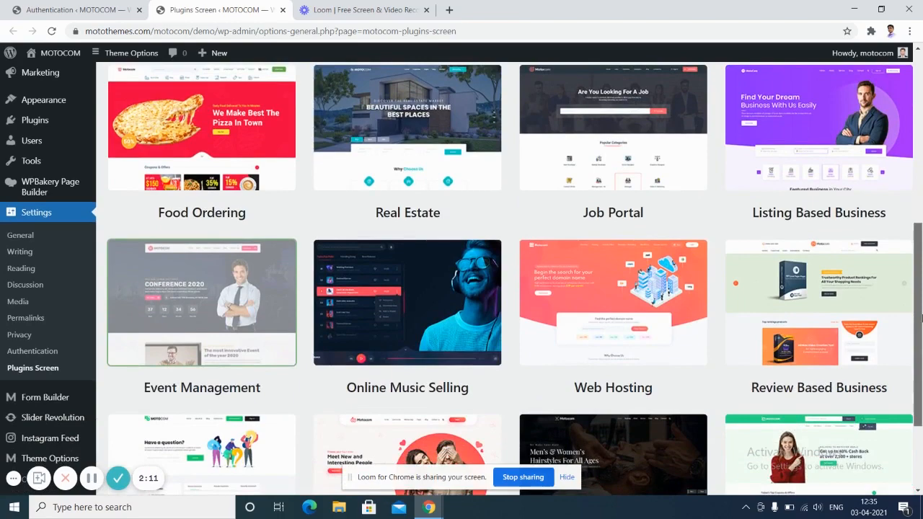
{"action": "left_click_drag", "start_coordinate": [921, 317], "coordinate": [921, 252]}
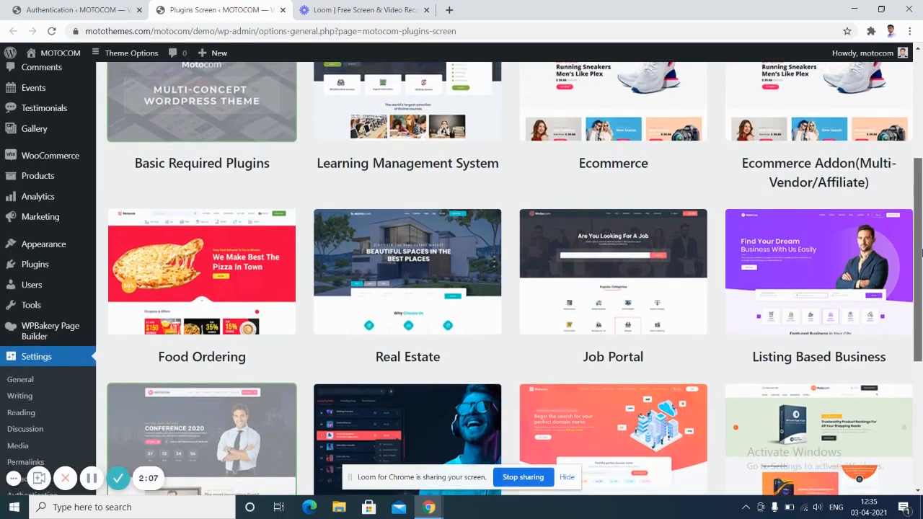
{"action": "left_click_drag", "start_coordinate": [921, 252], "coordinate": [921, 171]}
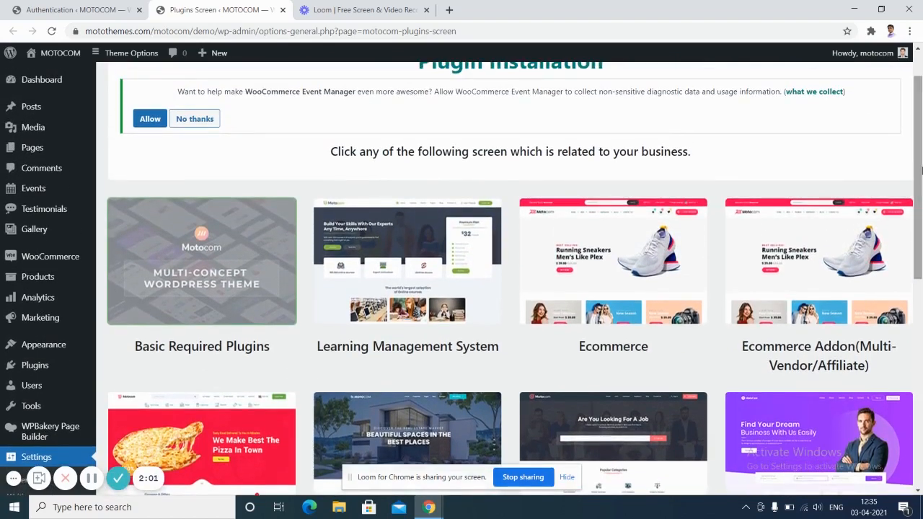
{"action": "left_click_drag", "start_coordinate": [921, 171], "coordinate": [921, 127]}
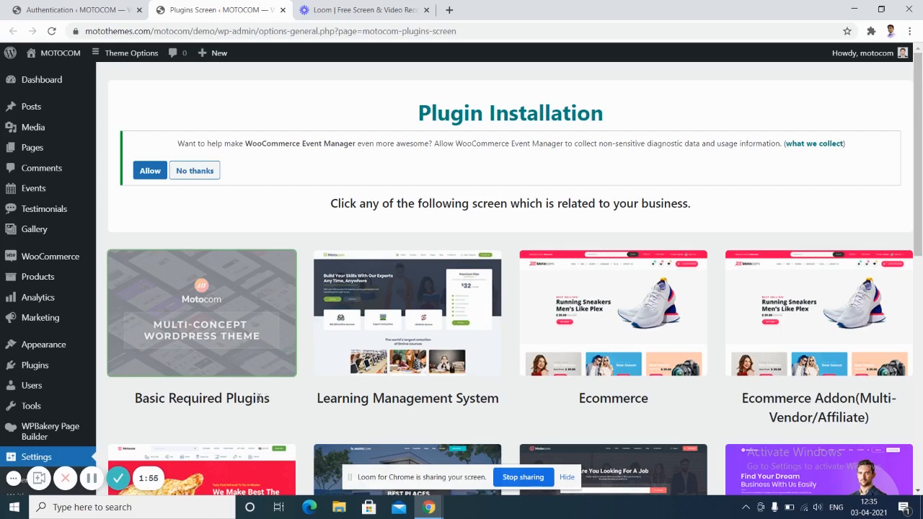
Upload motocom-demo-importer-17.zip from the desktop through Plugins > Add New and install it.
{"action": "mouse_move", "coordinate": [80, 285]}
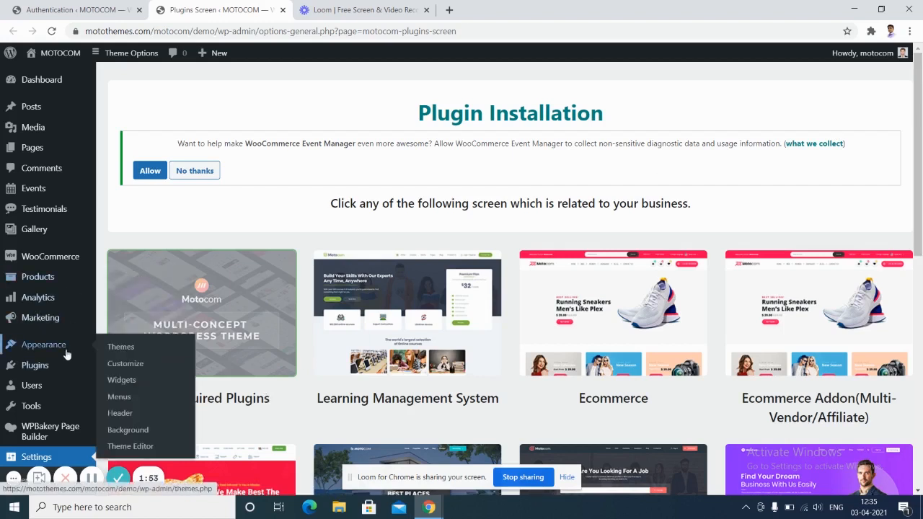
{"action": "mouse_move", "coordinate": [56, 370]}
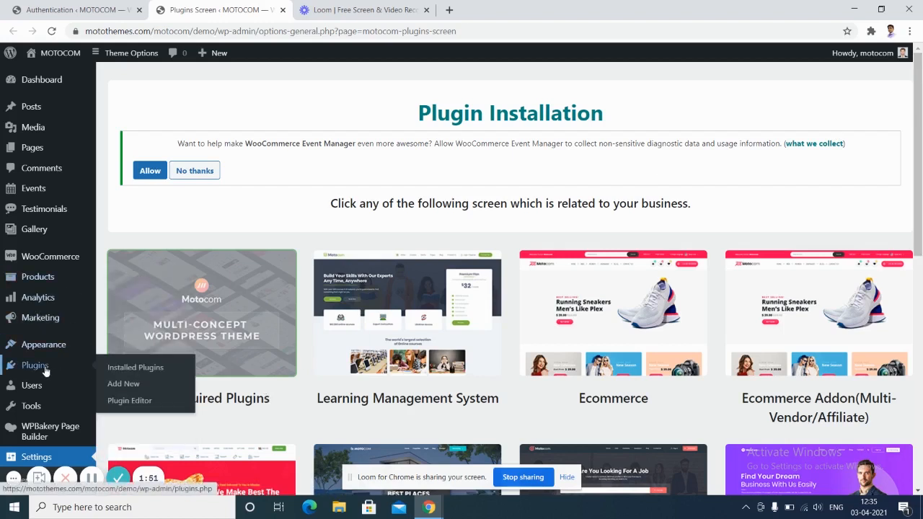
{"action": "left_click", "coordinate": [120, 386]}
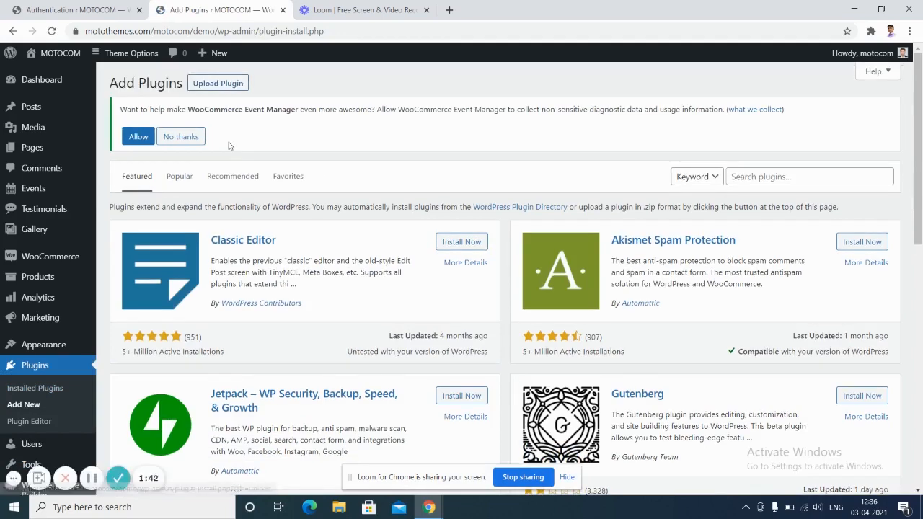
{"action": "left_click", "coordinate": [211, 84]}
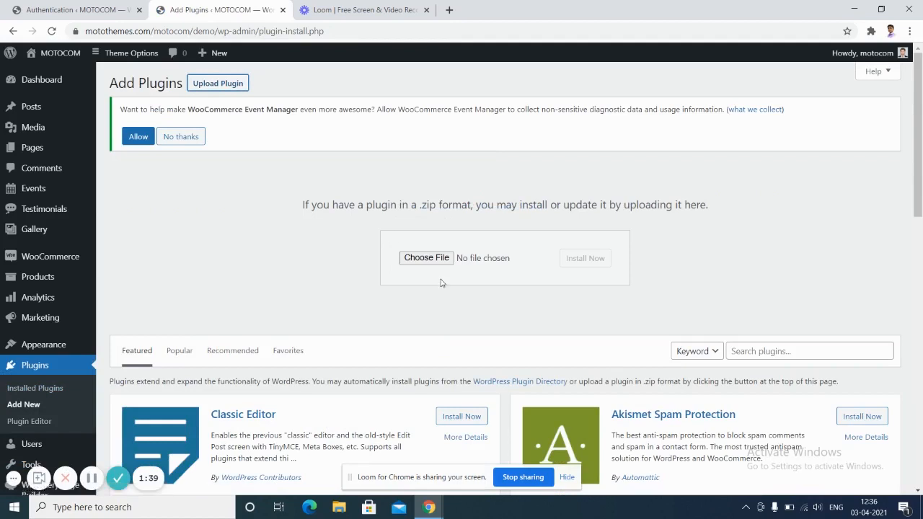
{"action": "left_click", "coordinate": [426, 258]}
{"action": "left_click", "coordinate": [921, 507]}
{"action": "left_click_drag", "start_coordinate": [297, 199], "coordinate": [397, 482]}
{"action": "left_click_drag", "start_coordinate": [433, 496], "coordinate": [426, 260]}
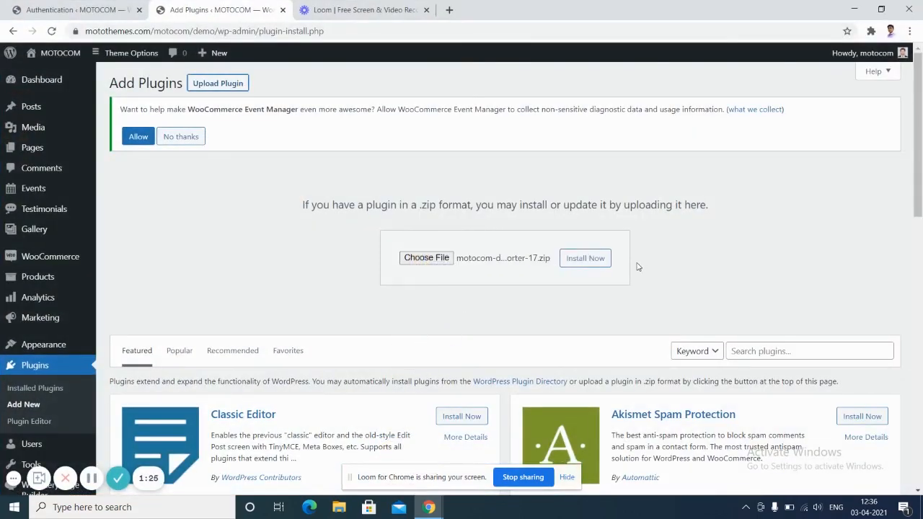
{"action": "left_click", "coordinate": [598, 264]}
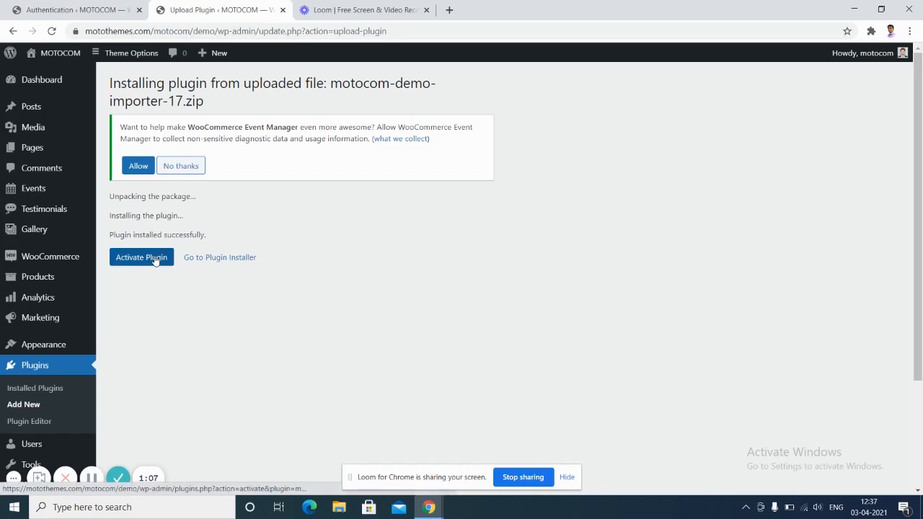
Activate the demo importer plugin, loading the MOTOCOM 1.0.0 Theme Options panel.
{"action": "left_click", "coordinate": [155, 260]}
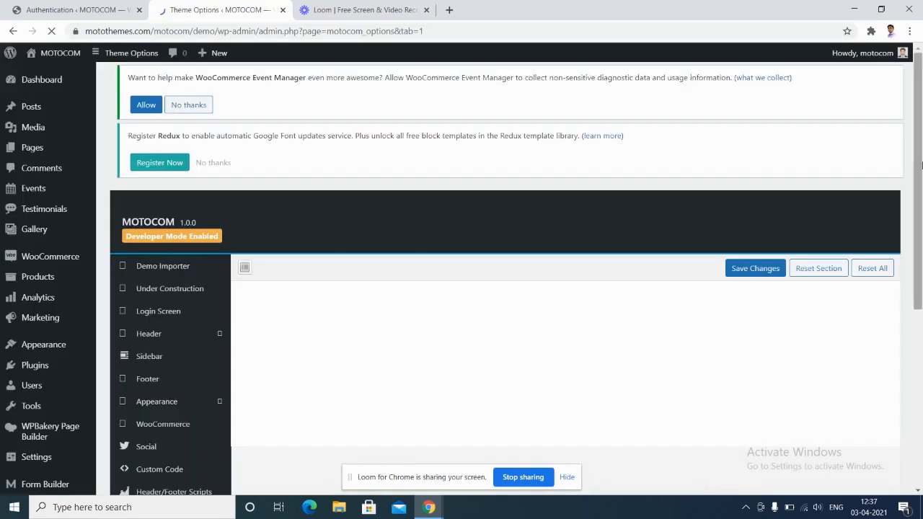
{"action": "left_click_drag", "start_coordinate": [920, 165], "coordinate": [921, 209]}
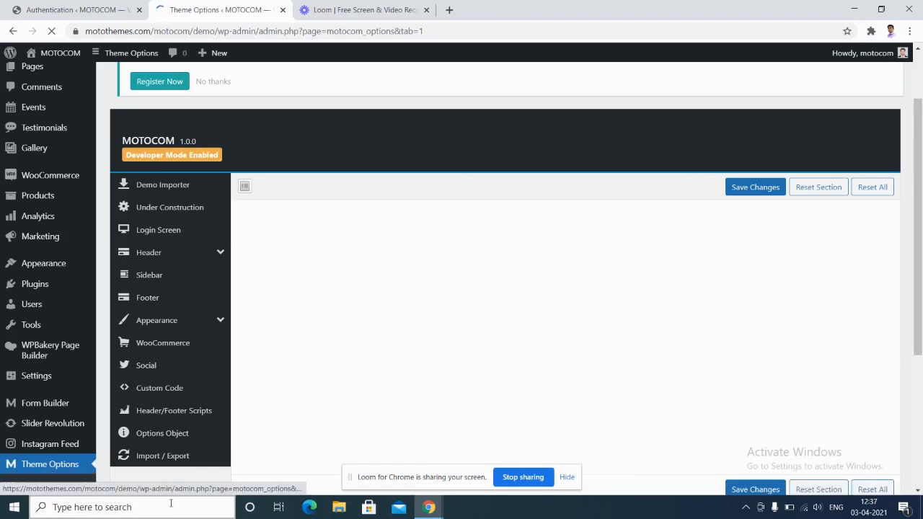
Filter the Demo Importer to Event-Management and import that demo, confirming with OK.
{"action": "mouse_move", "coordinate": [116, 479]}
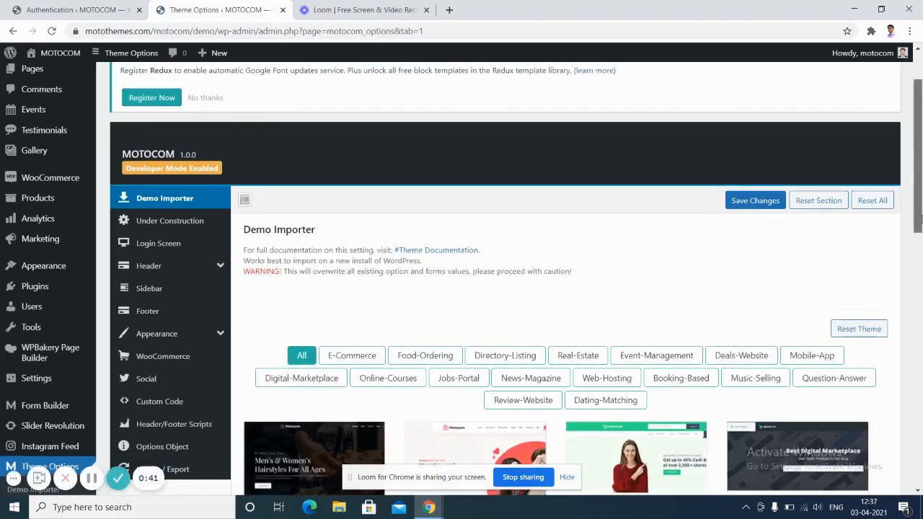
{"action": "scroll", "coordinate": [537, 243], "scroll_direction": "down", "scroll_amount": 1}
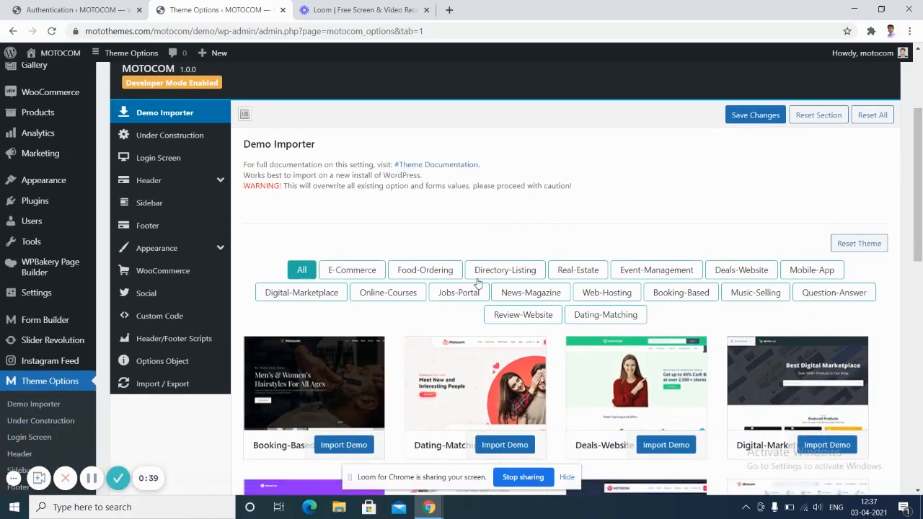
{"action": "left_click", "coordinate": [671, 270]}
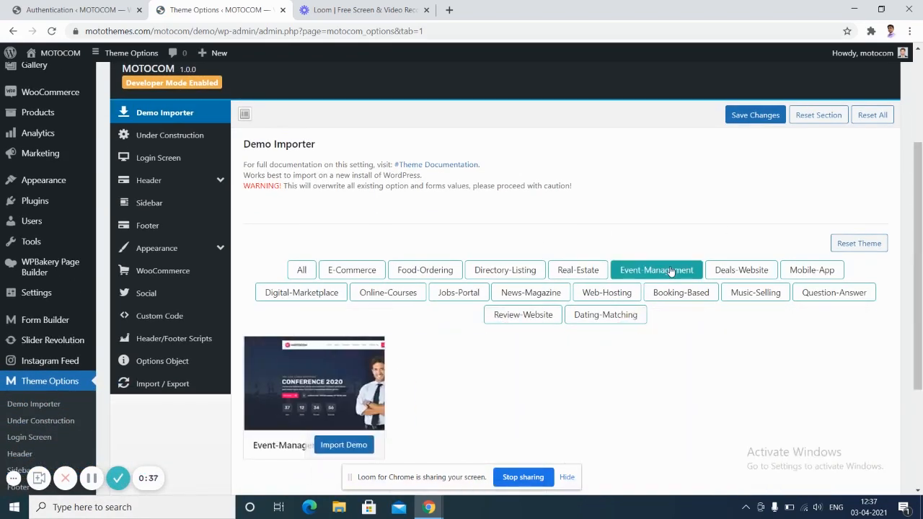
{"action": "left_click", "coordinate": [338, 448]}
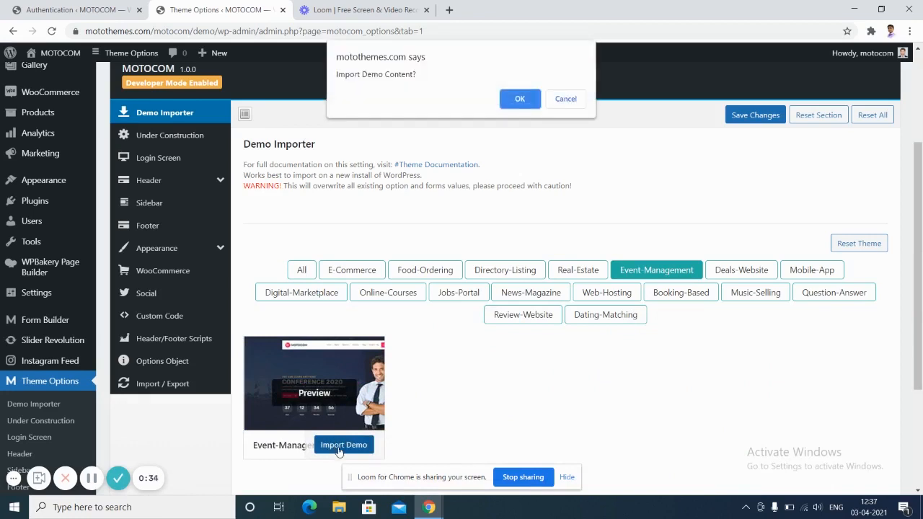
{"action": "left_click", "coordinate": [525, 97]}
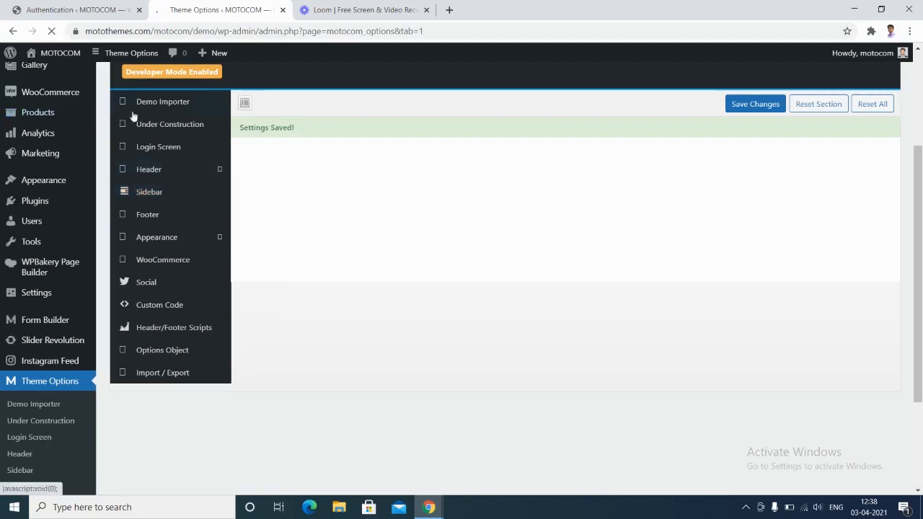
Open Visit Site in a new browser tab and switch to the Conference 2020 homepage.
{"action": "mouse_move", "coordinate": [60, 58]}
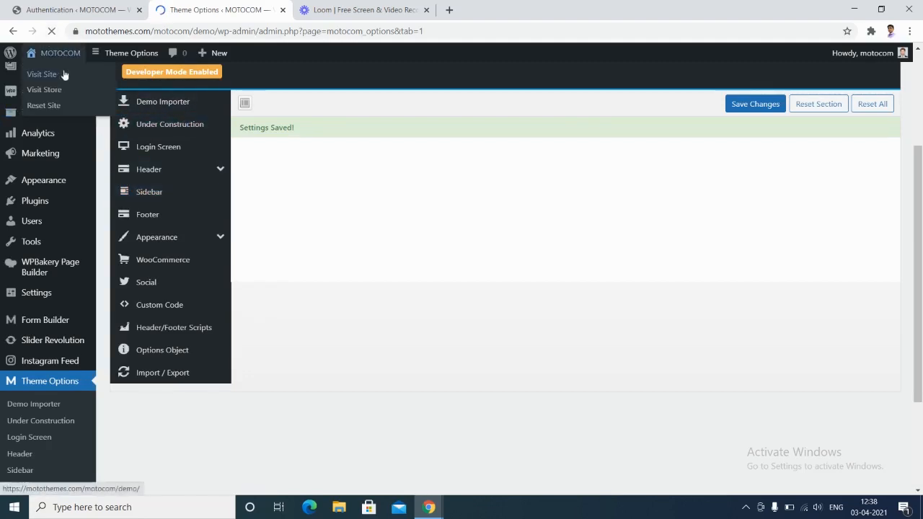
{"action": "right_click", "coordinate": [61, 75]}
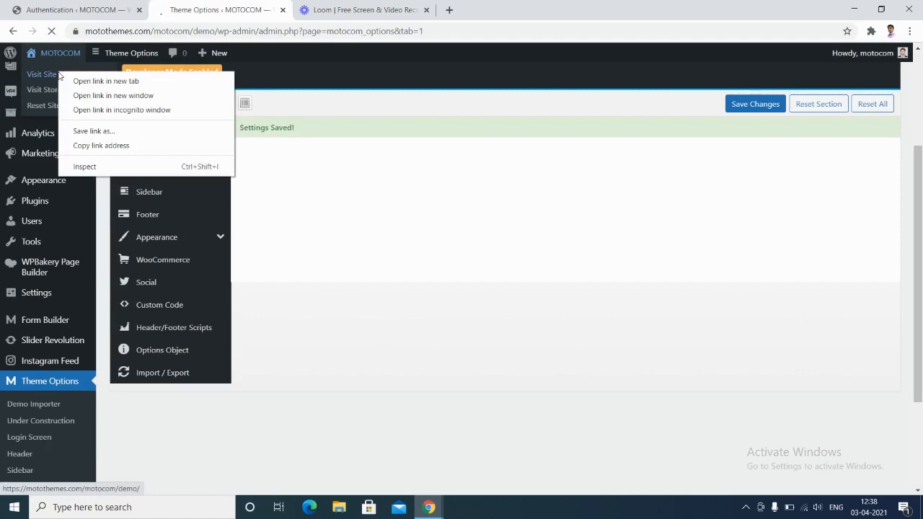
{"action": "left_click", "coordinate": [85, 83]}
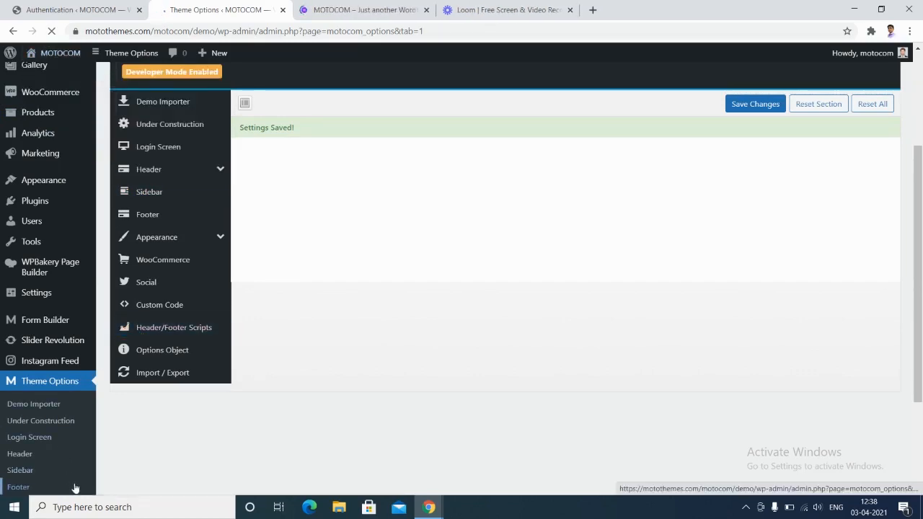
{"action": "left_click", "coordinate": [386, 8]}
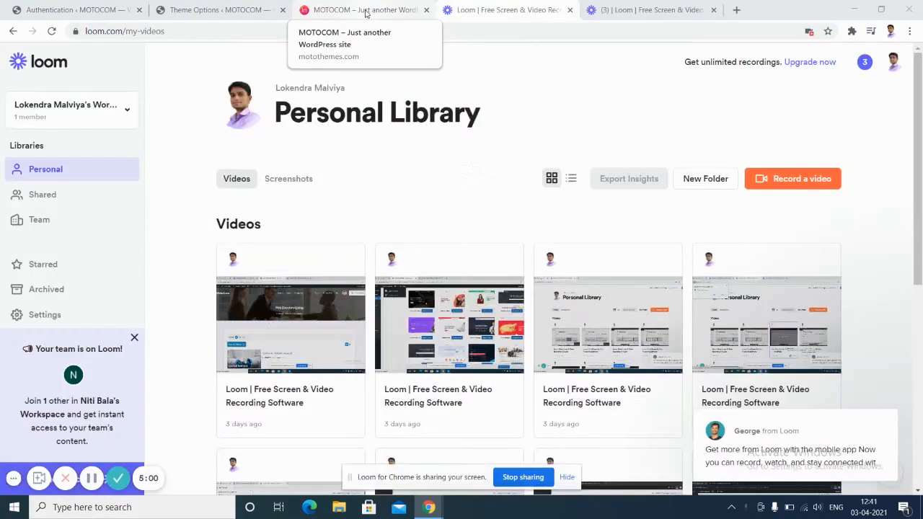
Scroll the demo homepage and go to the Schedule page through Get Tickets.
{"action": "left_click", "coordinate": [366, 11]}
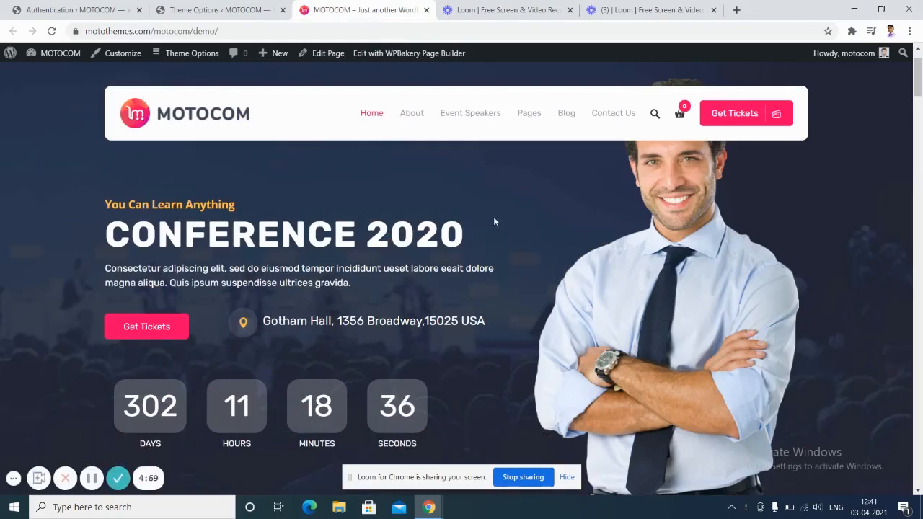
{"action": "mouse_move", "coordinate": [920, 83]}
{"action": "left_mouse_down"}
{"action": "mouse_move", "coordinate": [920, 171]}
{"action": "mouse_move", "coordinate": [921, 97]}
{"action": "left_mouse_up"}
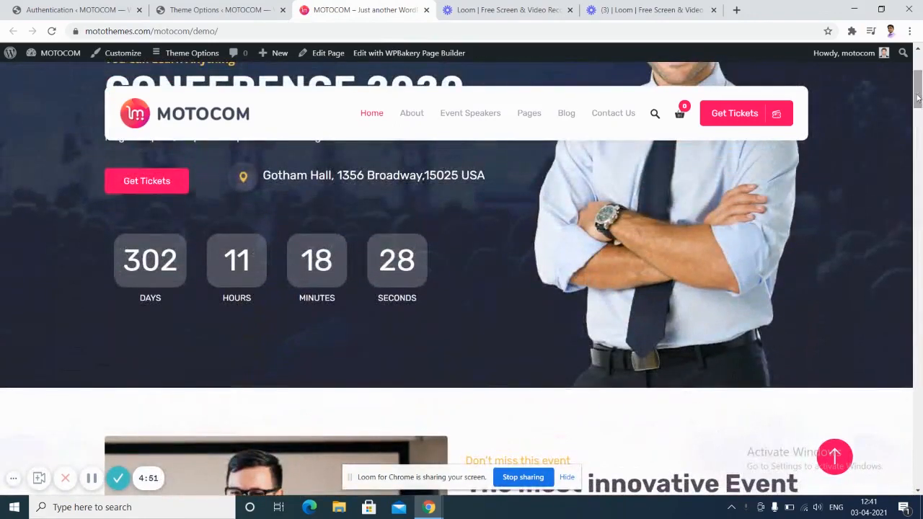
{"action": "left_click", "coordinate": [736, 117]}
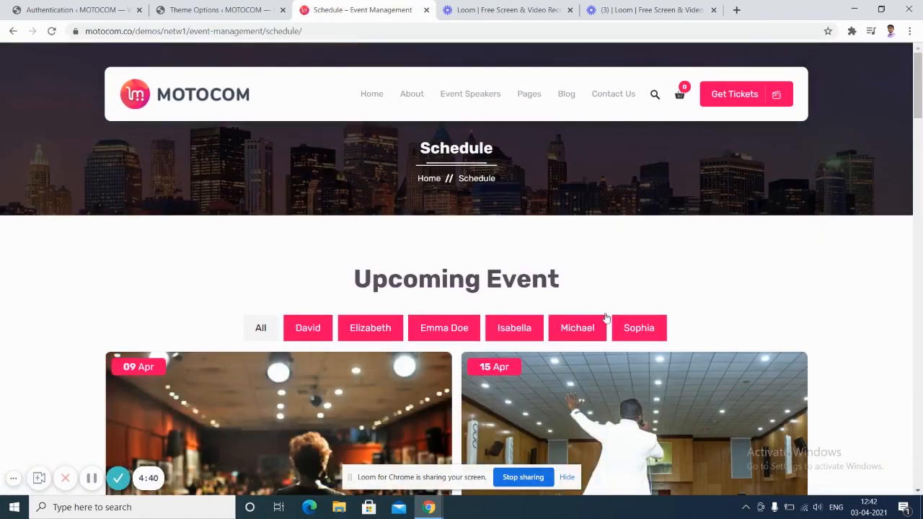
Book the Auction Dates 2020 event and register it to reach the checkout page.
{"action": "left_click", "coordinate": [919, 137]}
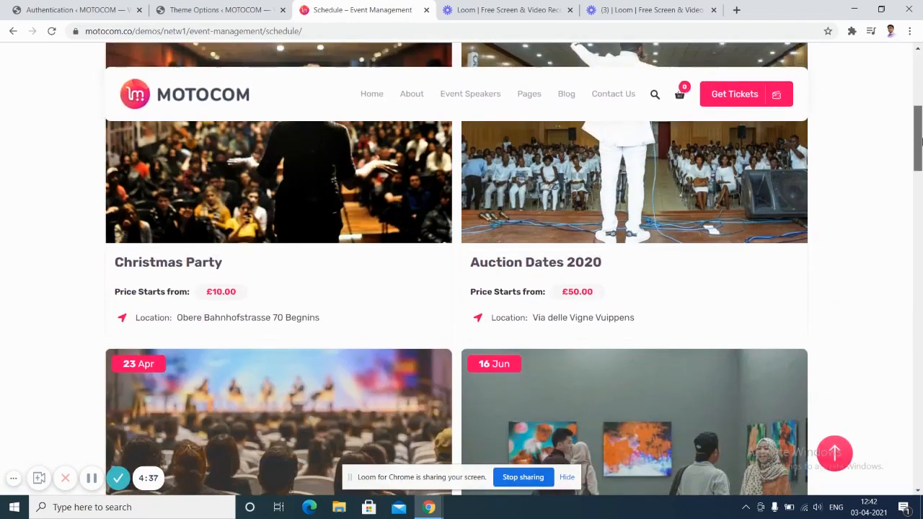
{"action": "left_click_drag", "start_coordinate": [919, 141], "coordinate": [920, 114]}
{"action": "mouse_move", "coordinate": [704, 265]}
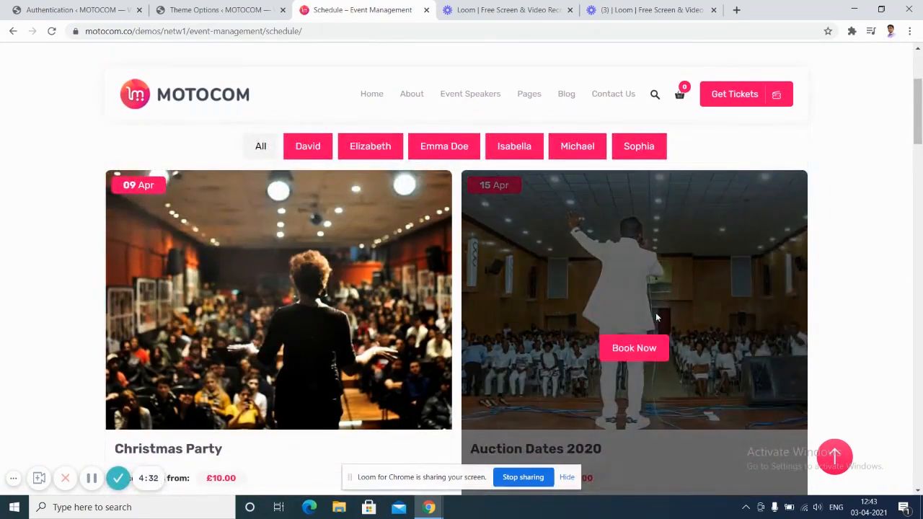
{"action": "left_click", "coordinate": [646, 349]}
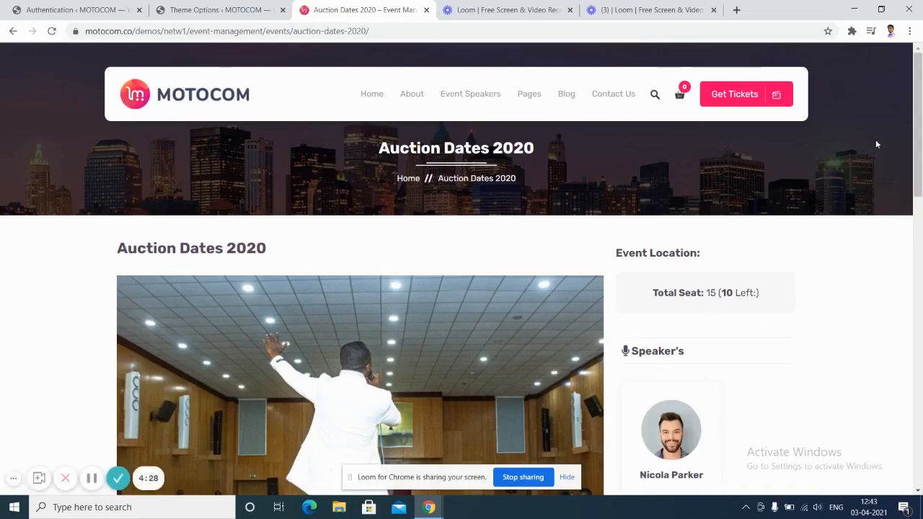
{"action": "left_click_drag", "start_coordinate": [919, 127], "coordinate": [921, 291]}
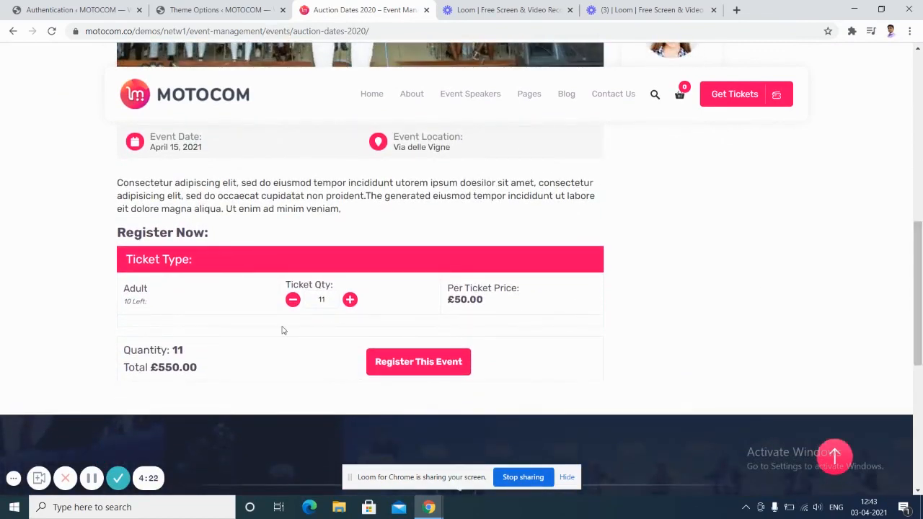
{"action": "left_click", "coordinate": [453, 367]}
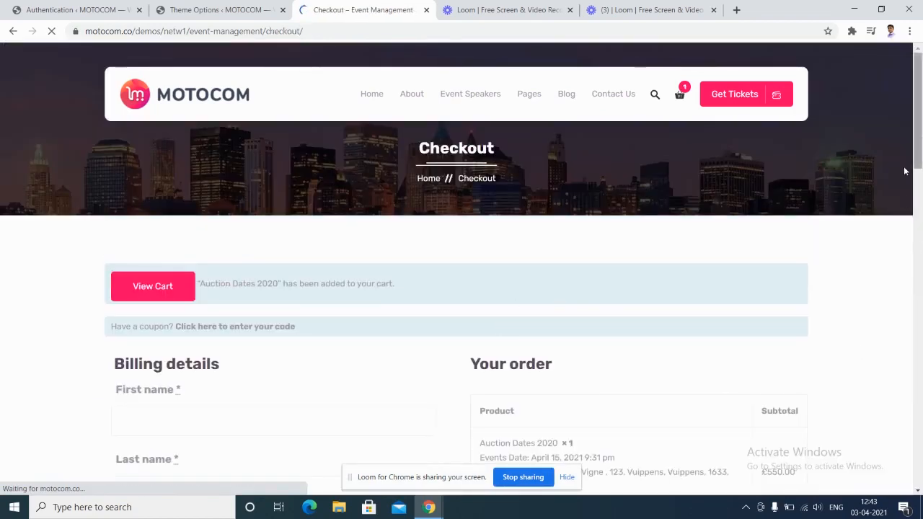
{"action": "mouse_move", "coordinate": [919, 154]}
{"action": "left_mouse_down"}
{"action": "mouse_move", "coordinate": [921, 235]}
{"action": "mouse_move", "coordinate": [920, 152]}
{"action": "left_mouse_up"}
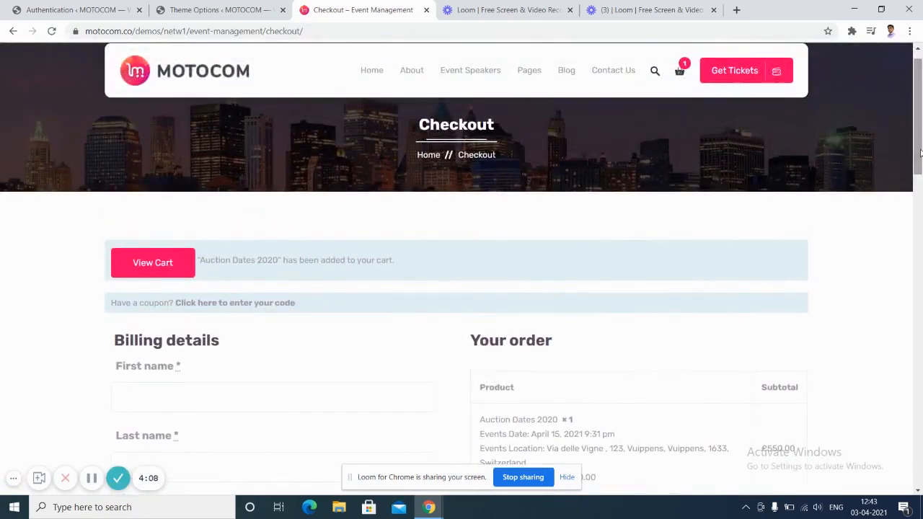
Return to the WordPress tab with the MOTOCOM Theme Options Demo Importer page.
{"action": "left_click", "coordinate": [203, 9]}
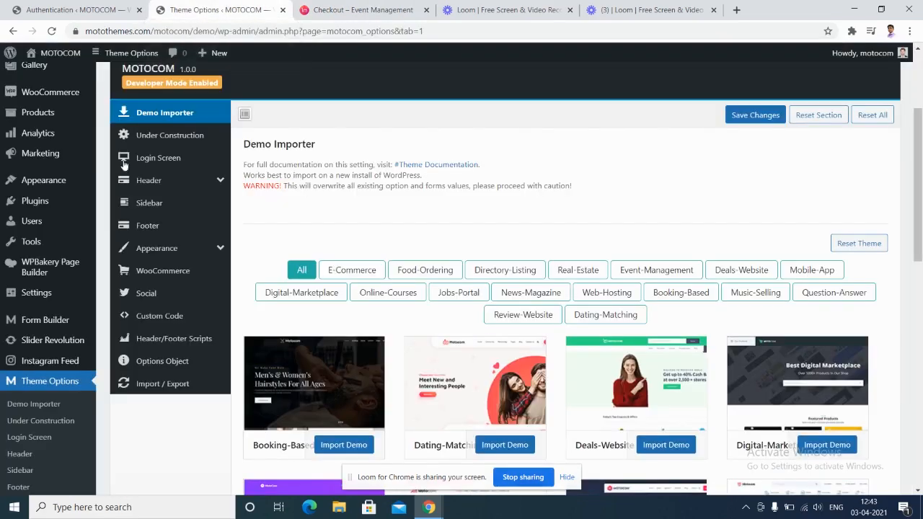
{"action": "left_click", "coordinate": [91, 477]}
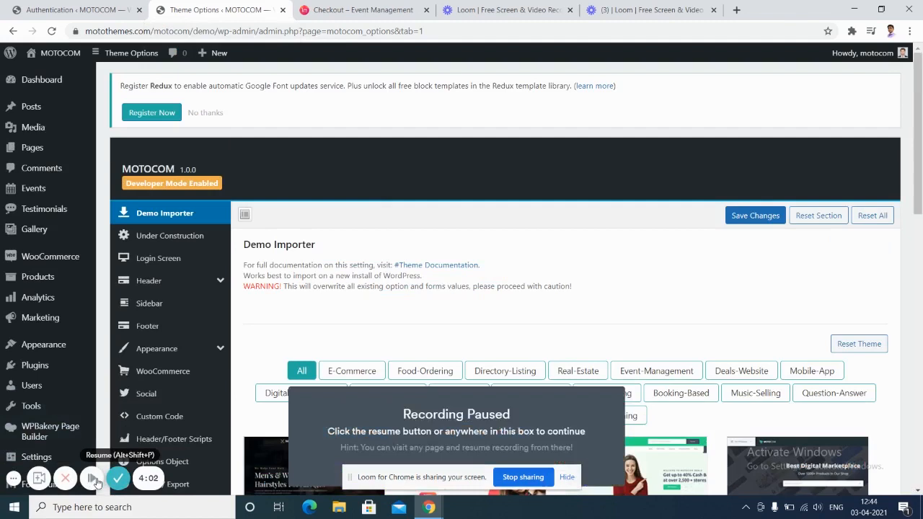
{"action": "left_click", "coordinate": [91, 477]}
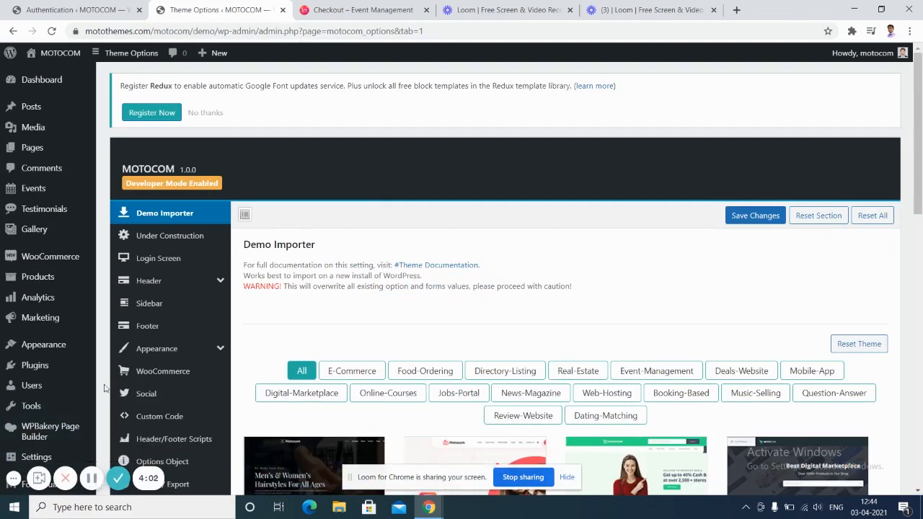
{"action": "mouse_move", "coordinate": [85, 301]}
{"action": "mouse_move", "coordinate": [49, 205]}
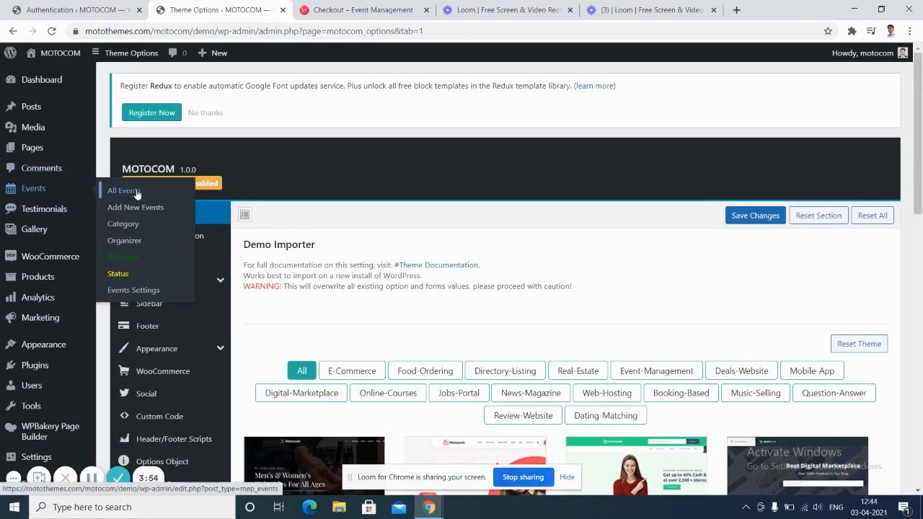
Open Events Settings from the Events admin menu flyout.
{"action": "left_click", "coordinate": [113, 294]}
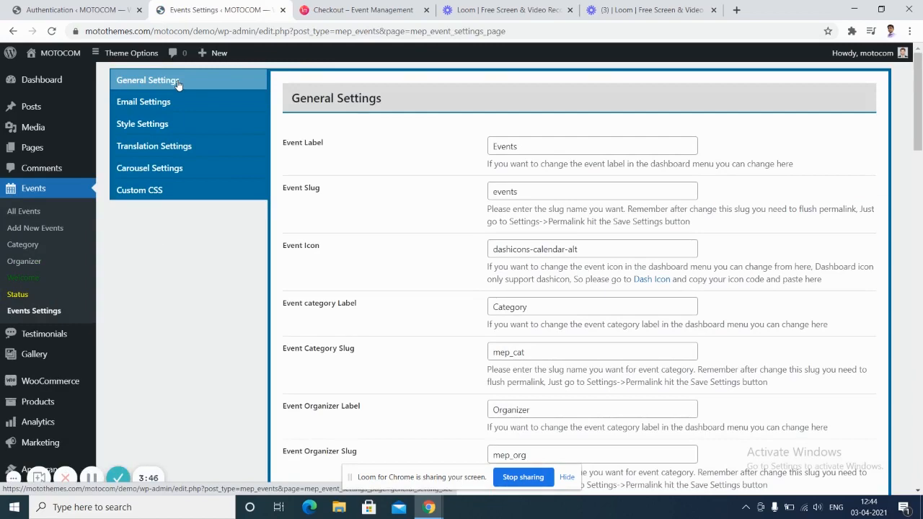
Review the Event Label and Event Icon fields in General Settings.
{"action": "left_click", "coordinate": [177, 83]}
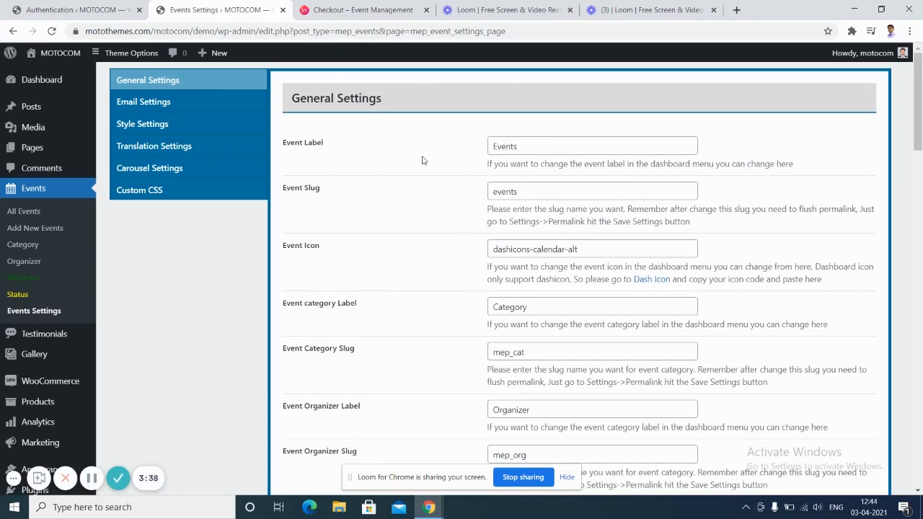
{"action": "left_click", "coordinate": [567, 149]}
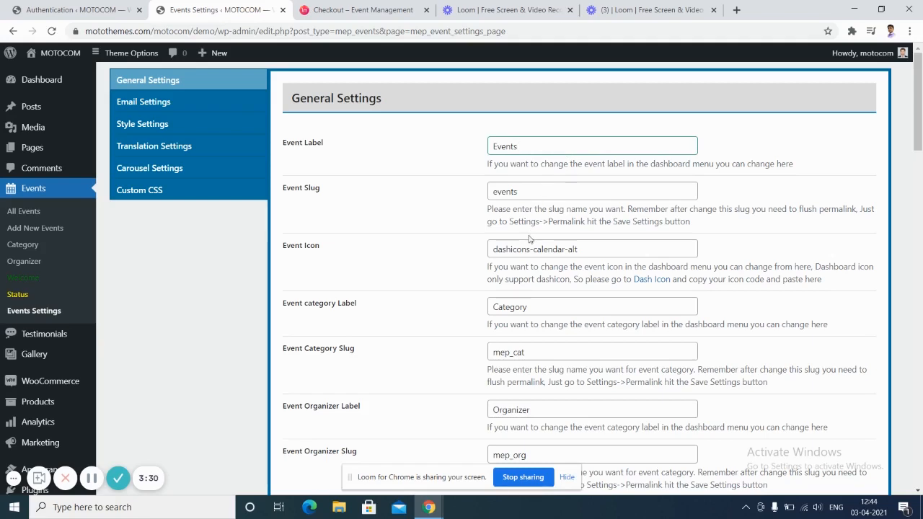
{"action": "scroll", "coordinate": [919, 131], "scroll_direction": "down", "scroll_amount": 3}
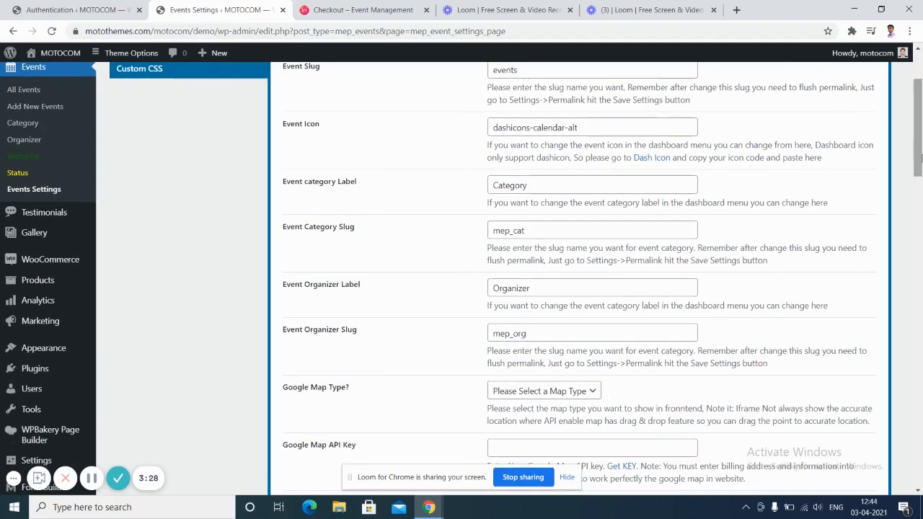
{"action": "left_click", "coordinate": [576, 130]}
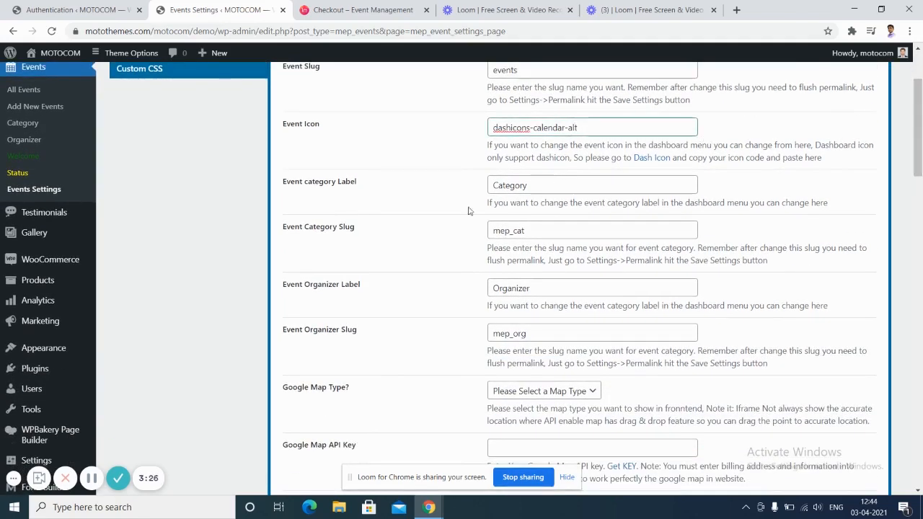
{"action": "scroll", "coordinate": [919, 193], "scroll_direction": "down", "scroll_amount": 3}
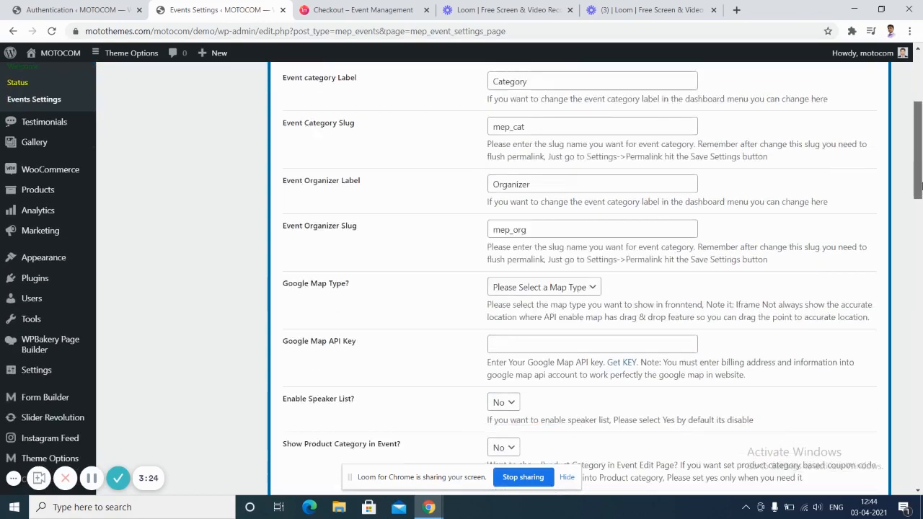
{"action": "scroll", "coordinate": [921, 193], "scroll_direction": "down", "scroll_amount": 2}
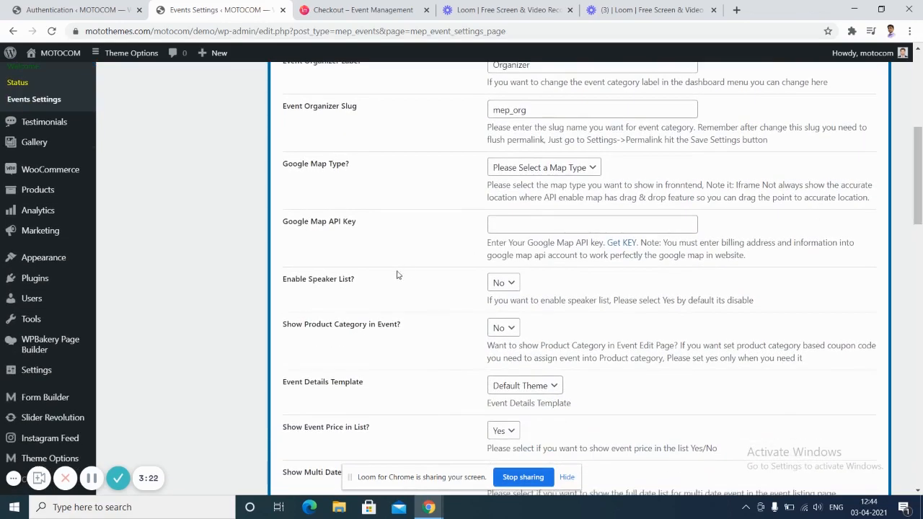
Turn on the speaker list and save the general event settings.
{"action": "left_click", "coordinate": [512, 284]}
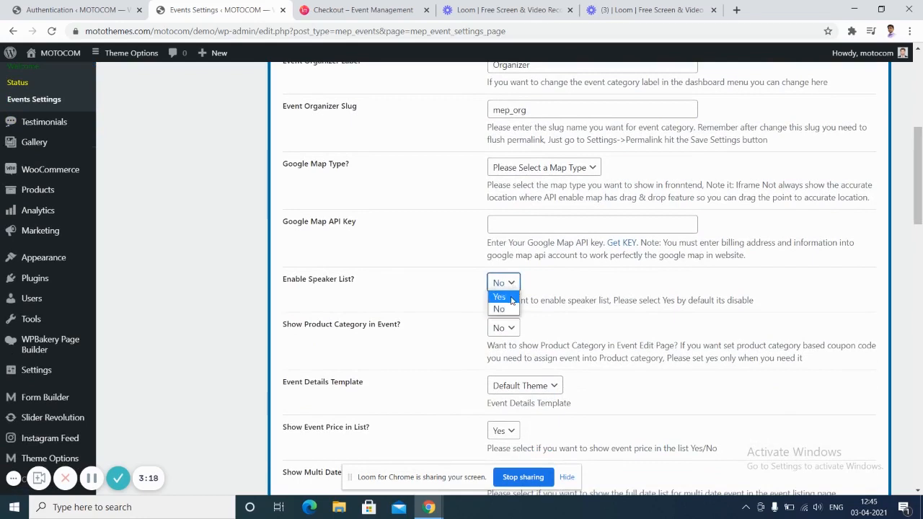
{"action": "left_click", "coordinate": [511, 298]}
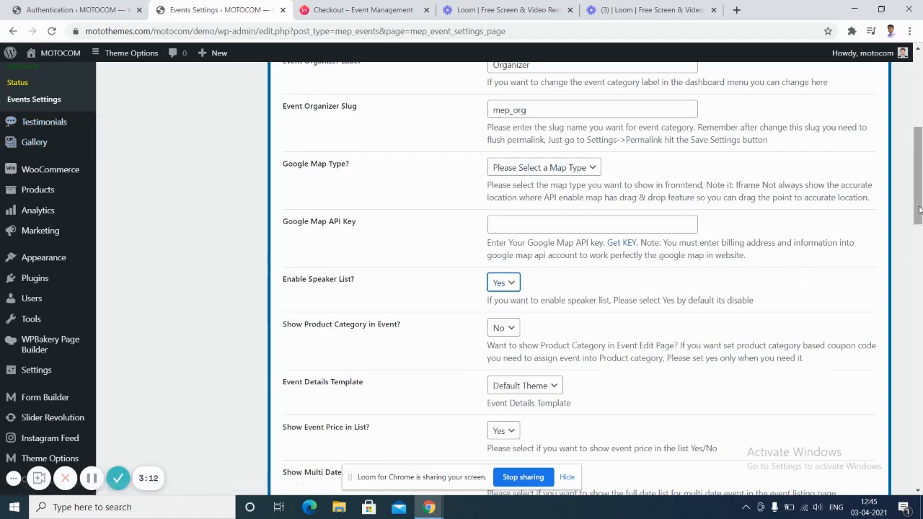
{"action": "scroll", "coordinate": [920, 210], "scroll_direction": "up", "scroll_amount": 5}
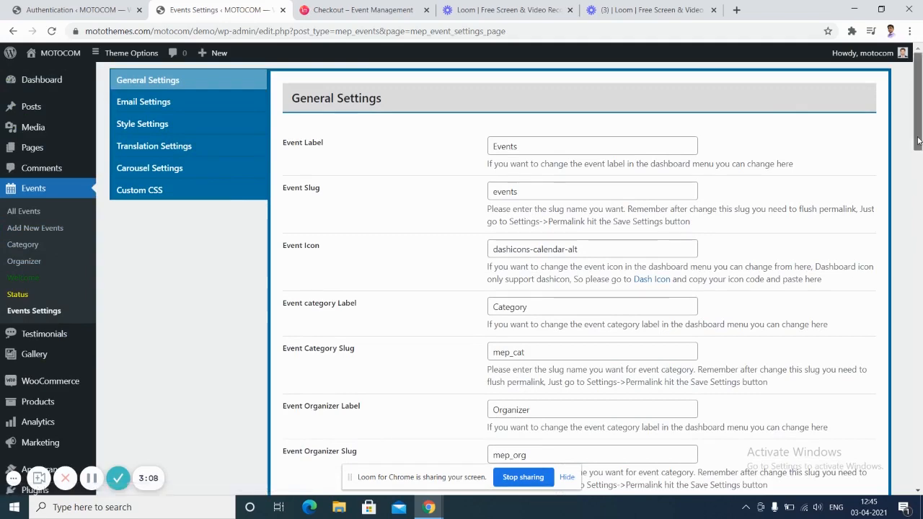
{"action": "scroll", "coordinate": [918, 140], "scroll_direction": "down", "scroll_amount": 20}
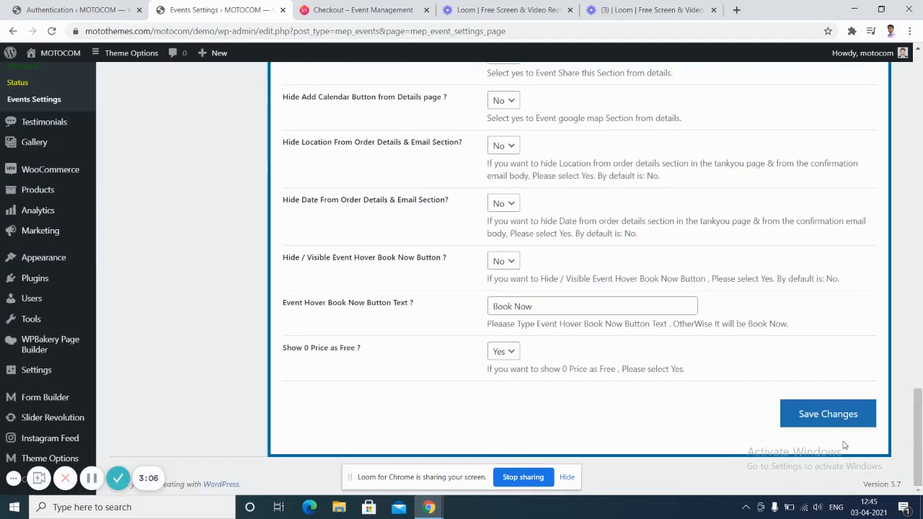
{"action": "left_click", "coordinate": [827, 417]}
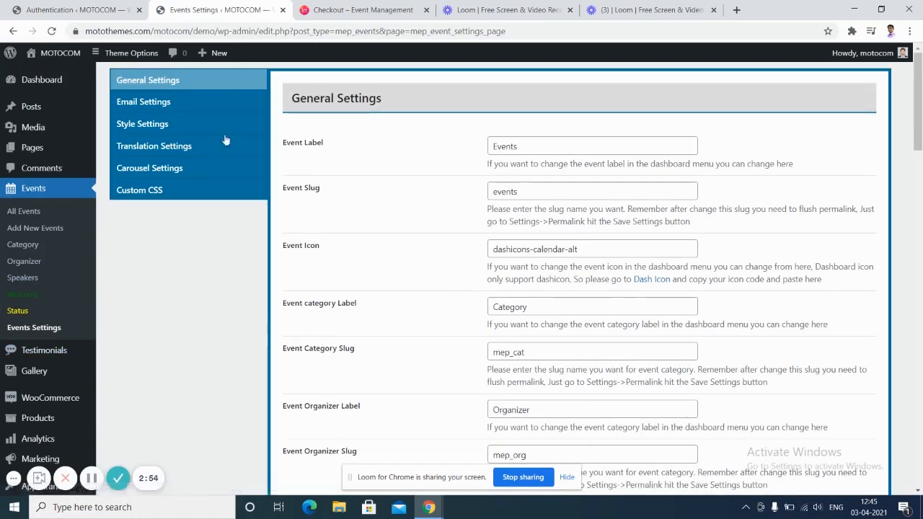
Check the Email Form Name field in Email Settings, then show the Style Settings colour options.
{"action": "left_click", "coordinate": [157, 101]}
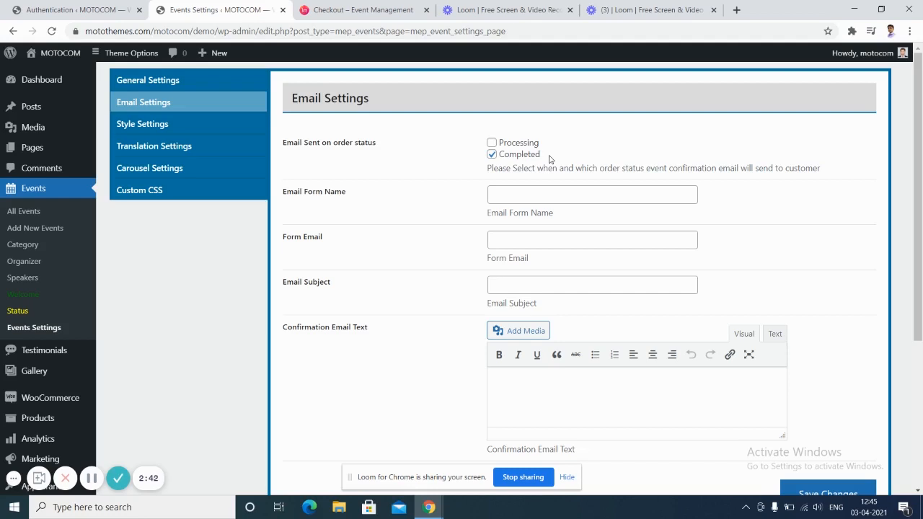
{"action": "left_click", "coordinate": [581, 190]}
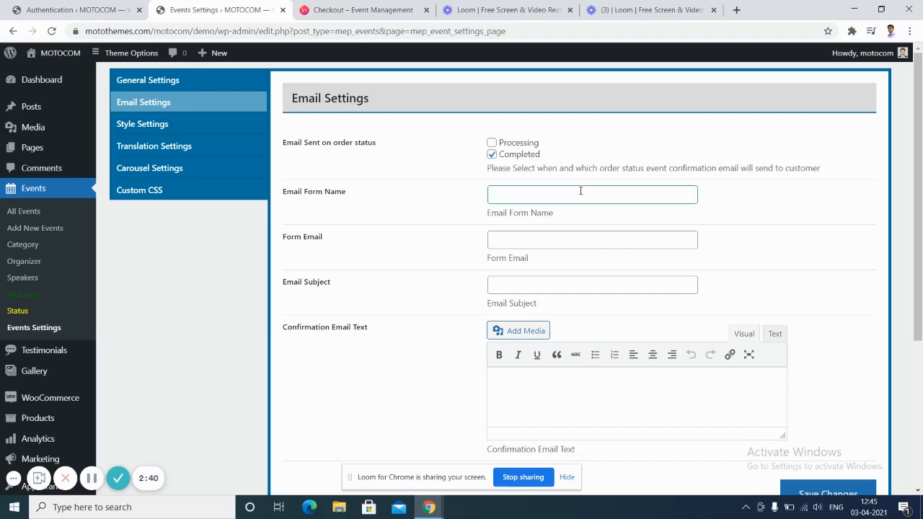
{"action": "scroll", "coordinate": [491, 265], "scroll_direction": "down", "scroll_amount": 1}
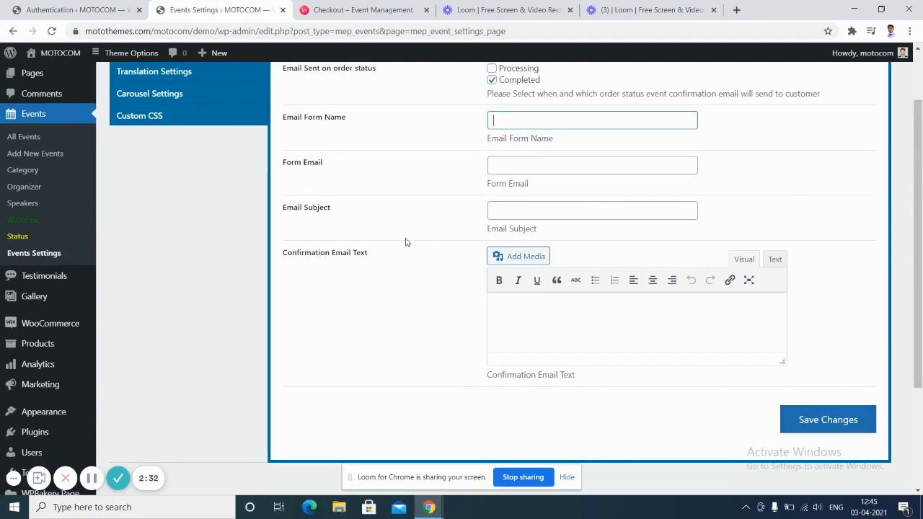
{"action": "scroll", "coordinate": [922, 223], "scroll_direction": "up", "scroll_amount": 3}
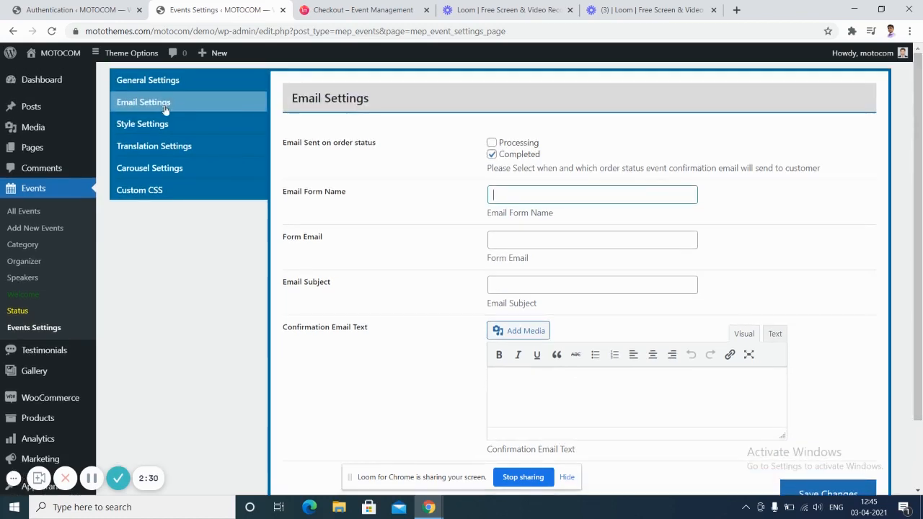
{"action": "left_click", "coordinate": [163, 127]}
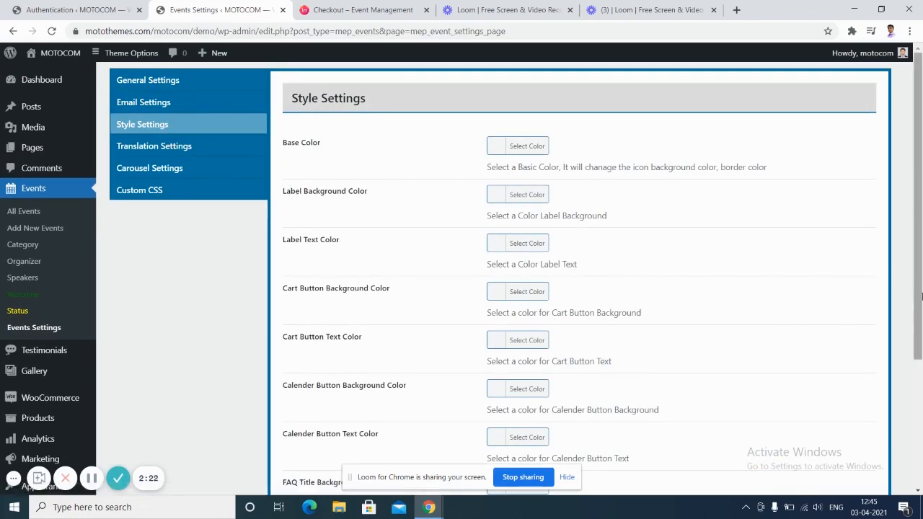
Review the Free price, Ticket Type and Attendee info labels, then show Carousel Settings.
{"action": "left_click_drag", "start_coordinate": [921, 296], "coordinate": [921, 380]}
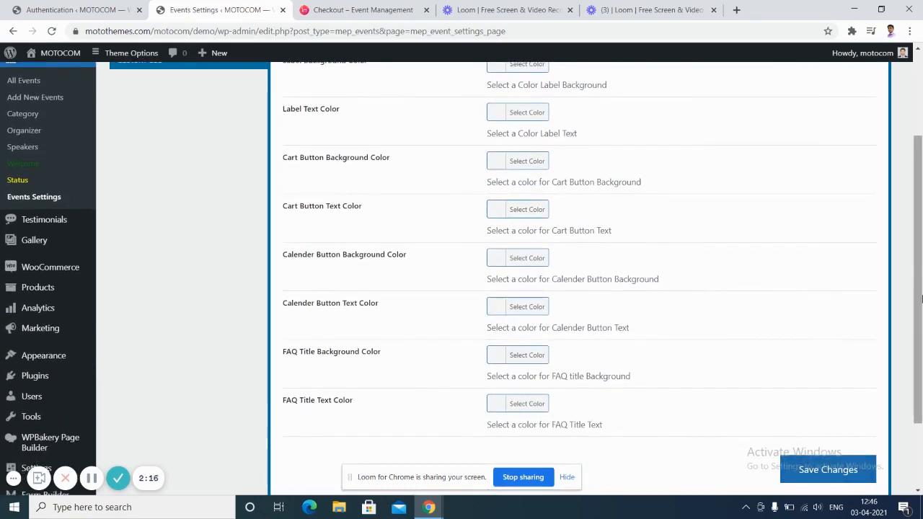
{"action": "scroll", "coordinate": [919, 299], "scroll_direction": "up", "scroll_amount": 2}
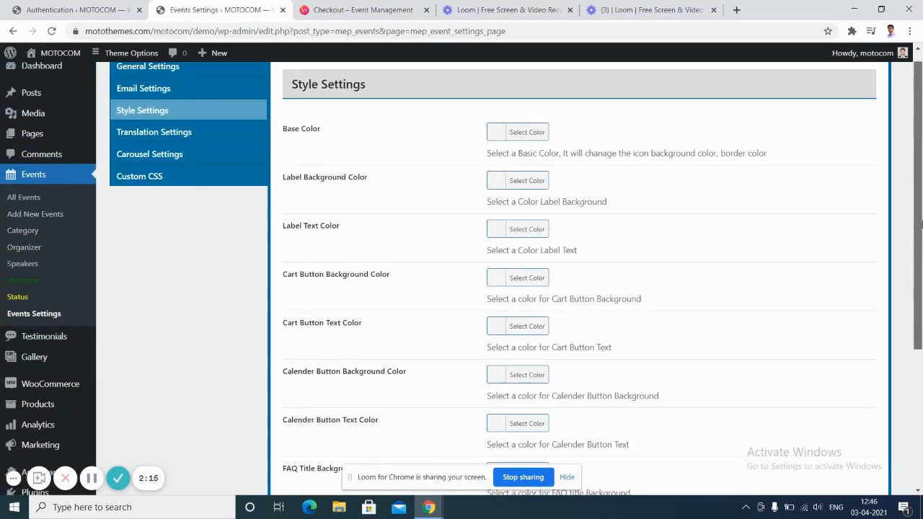
{"action": "left_click", "coordinate": [183, 132]}
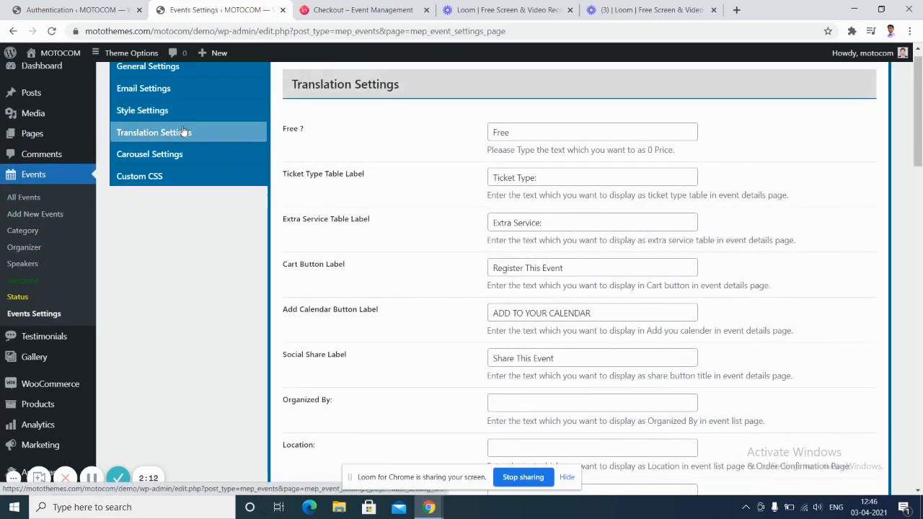
{"action": "left_click", "coordinate": [527, 132]}
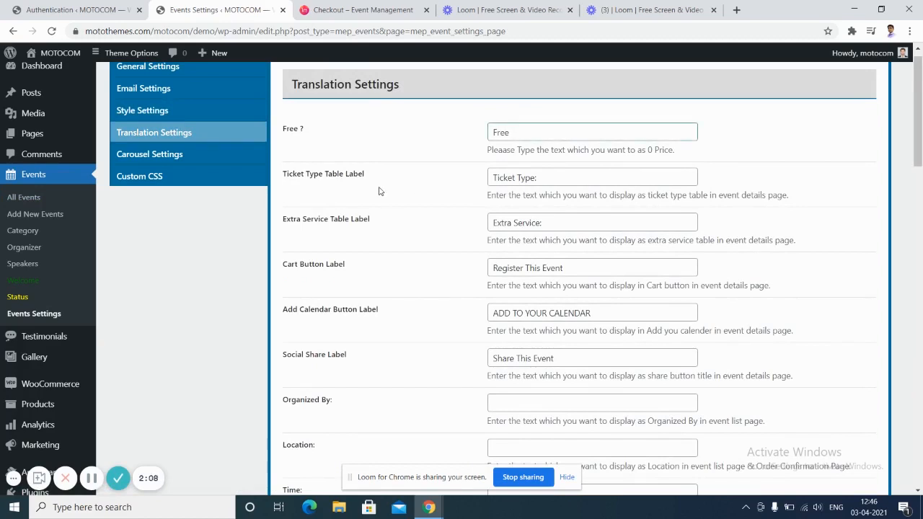
{"action": "left_click", "coordinate": [573, 180]}
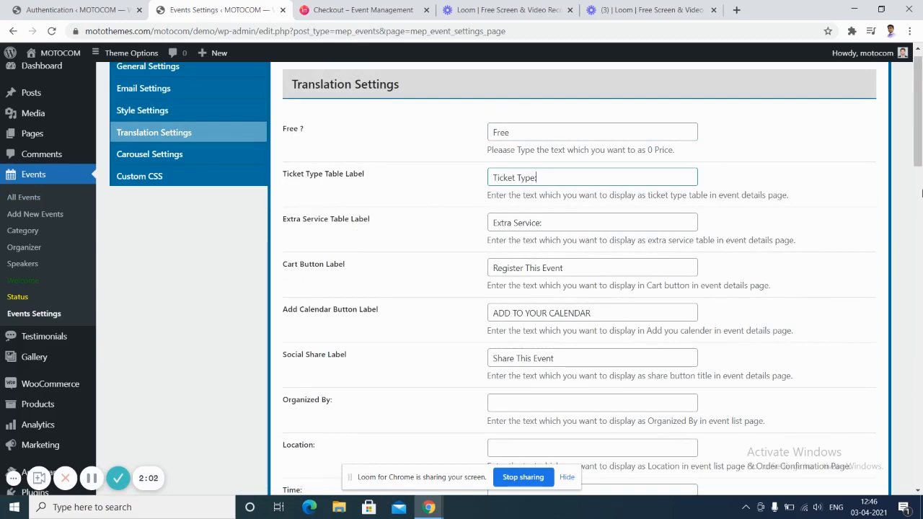
{"action": "left_click", "coordinate": [920, 247]}
{"action": "left_click_drag", "start_coordinate": [919, 247], "coordinate": [920, 458]}
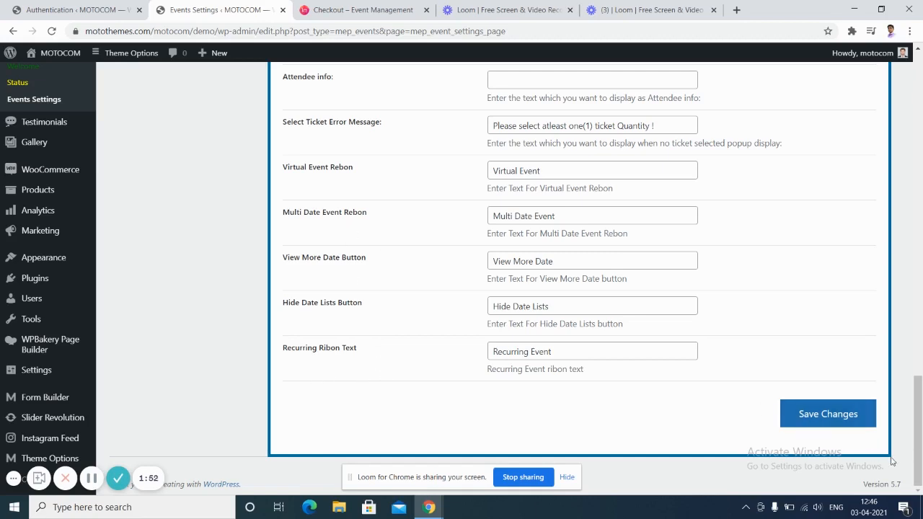
{"action": "left_click", "coordinate": [531, 77]}
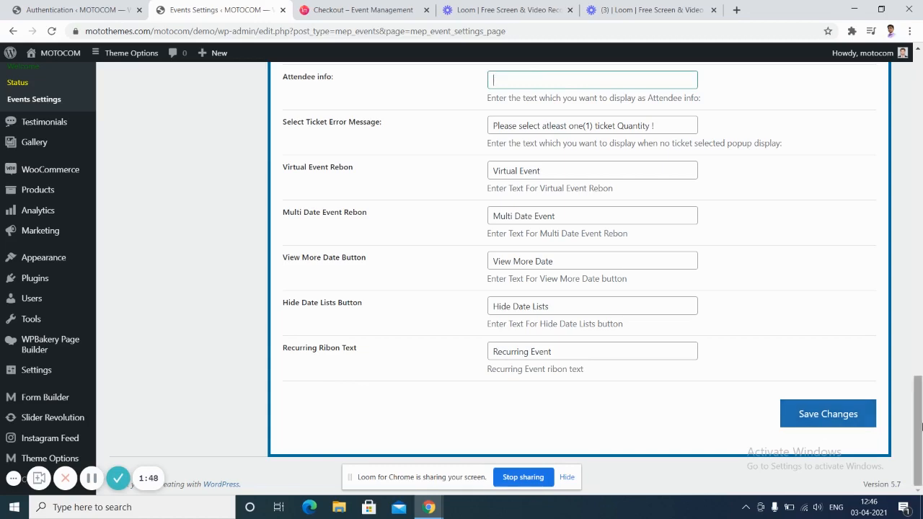
{"action": "left_click_drag", "start_coordinate": [919, 425], "coordinate": [918, 85]}
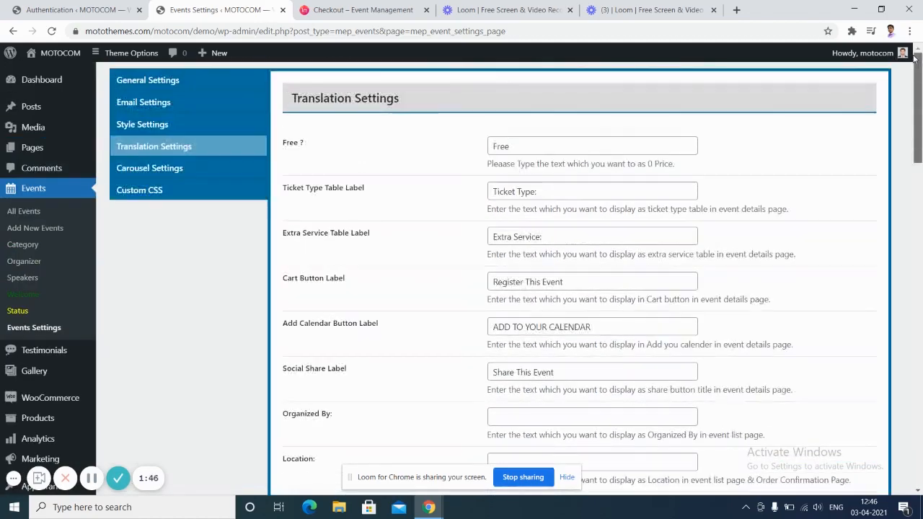
{"action": "left_click", "coordinate": [148, 171]}
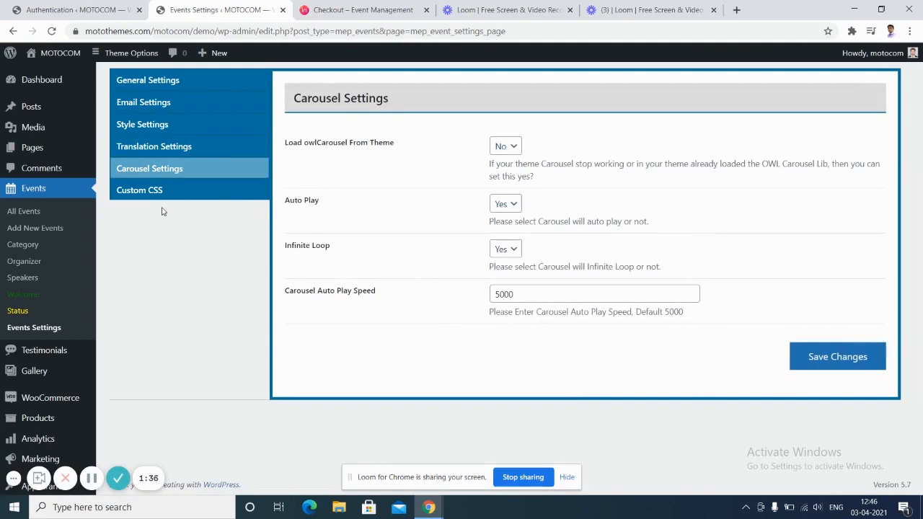
Look at the empty Custom CSS box, then go to Events > Speakers.
{"action": "left_click", "coordinate": [144, 190]}
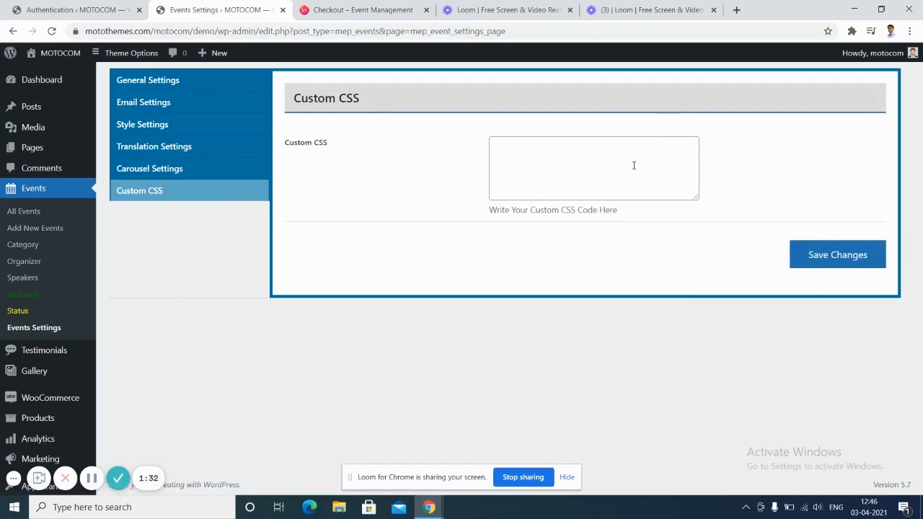
{"action": "left_click", "coordinate": [532, 164]}
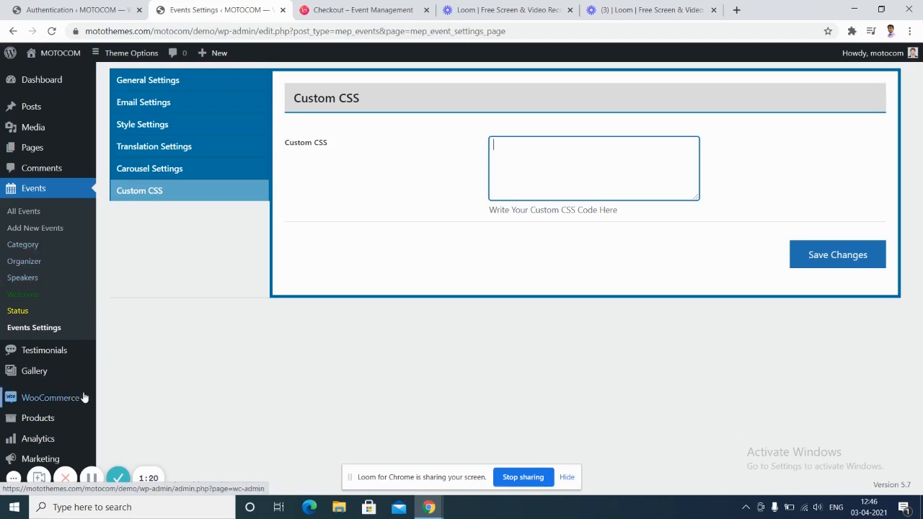
{"action": "left_click", "coordinate": [99, 480]}
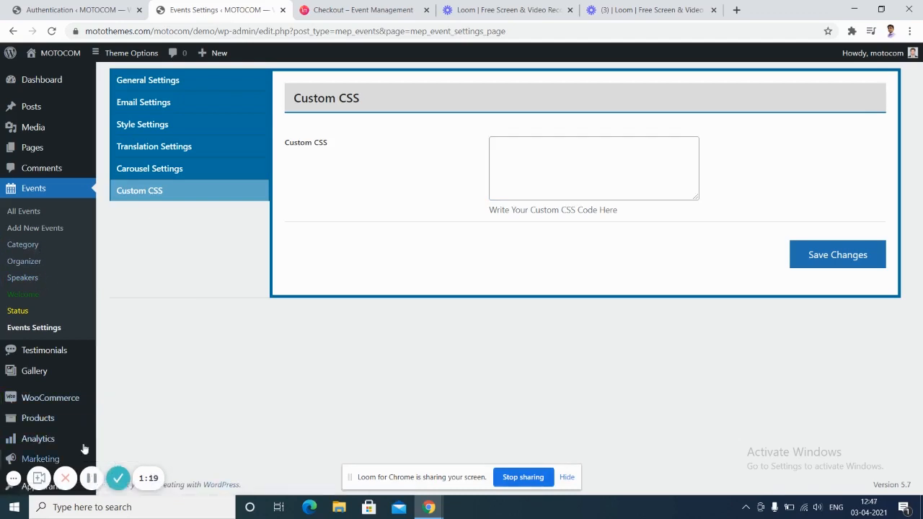
{"action": "left_click", "coordinate": [23, 277]}
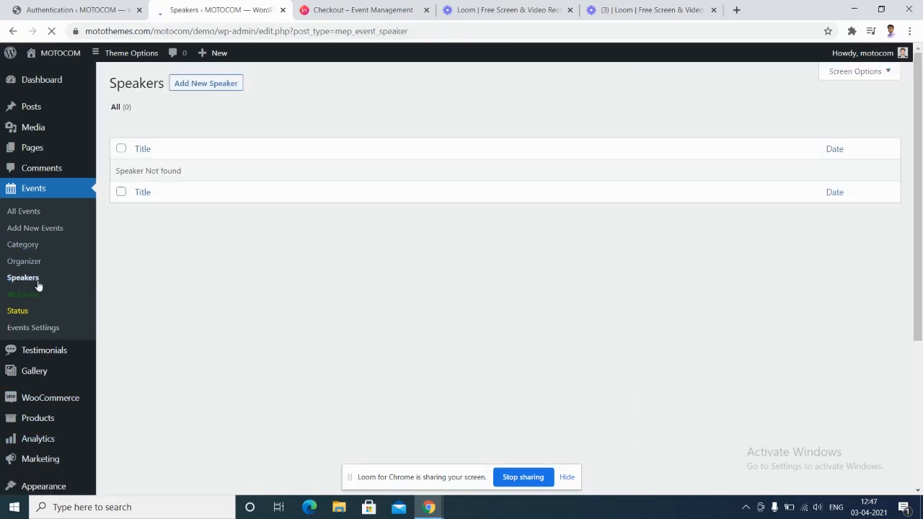
Start a new speaker entry with Add New Speaker.
{"action": "left_click", "coordinate": [221, 84]}
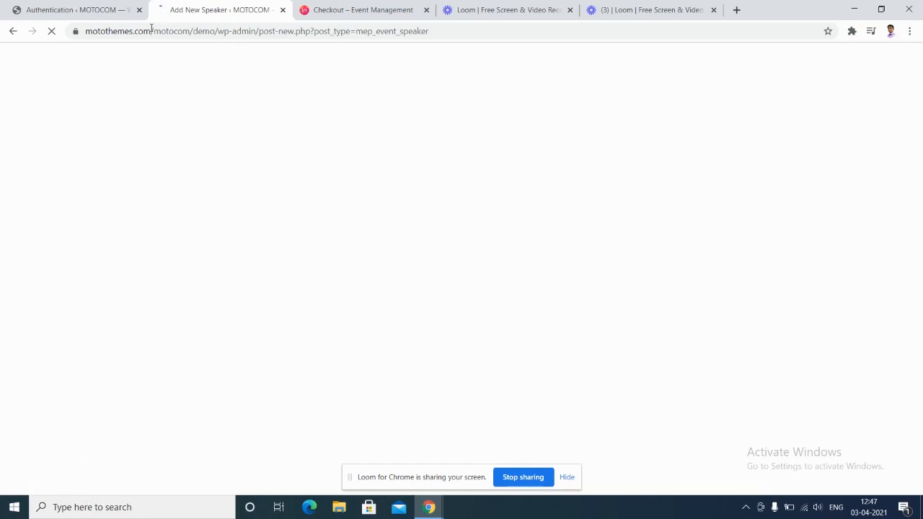
{"action": "left_click", "coordinate": [106, 9]}
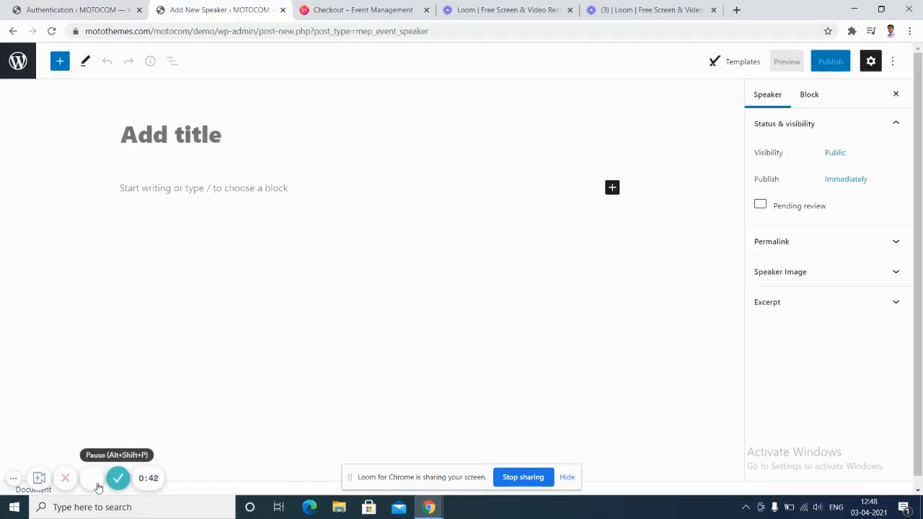
Create 'Speaker 1' with the description 'description of the speaker' and publish it.
{"action": "left_click", "coordinate": [232, 133]}
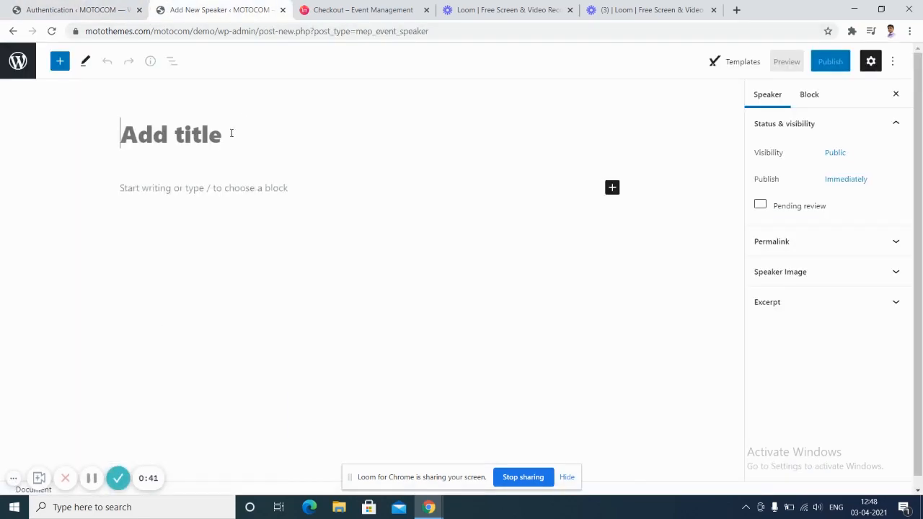
{"action": "type", "text": "Sp"}
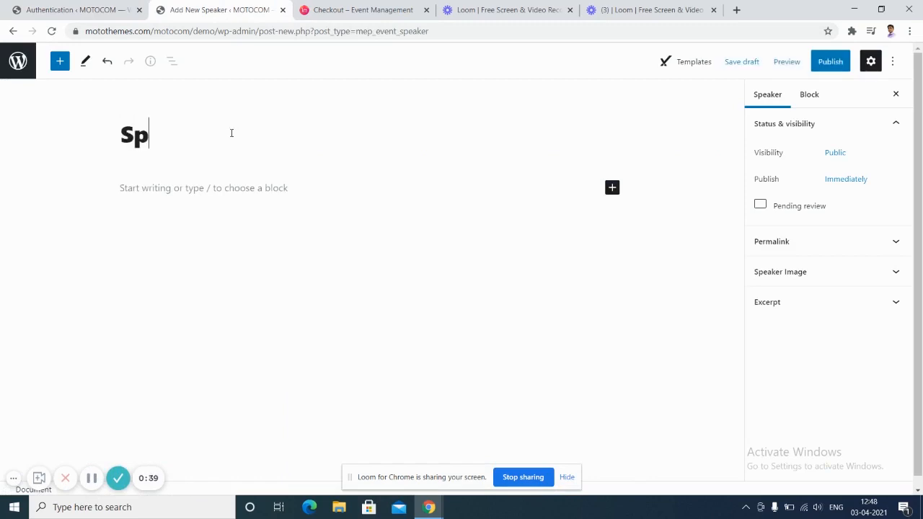
{"action": "type", "text": "eaker "}
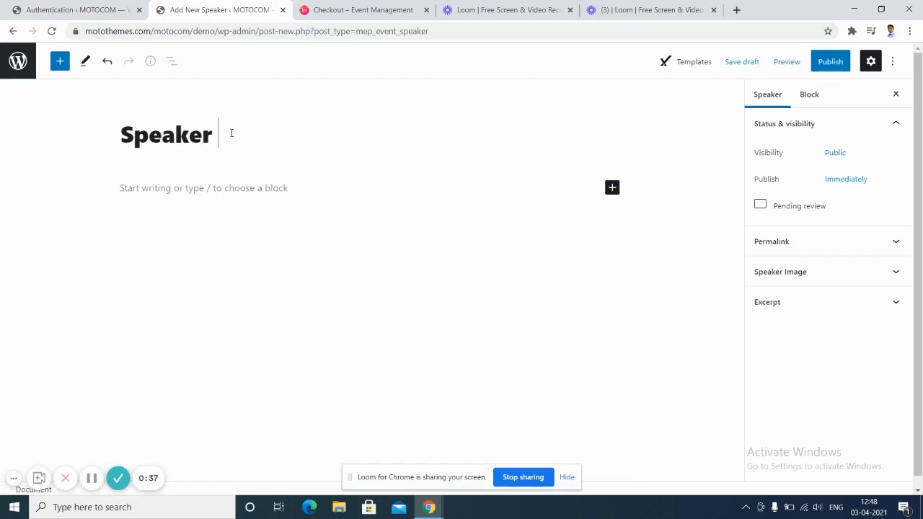
{"action": "type", "text": "1"}
{"action": "left_click", "coordinate": [225, 188]}
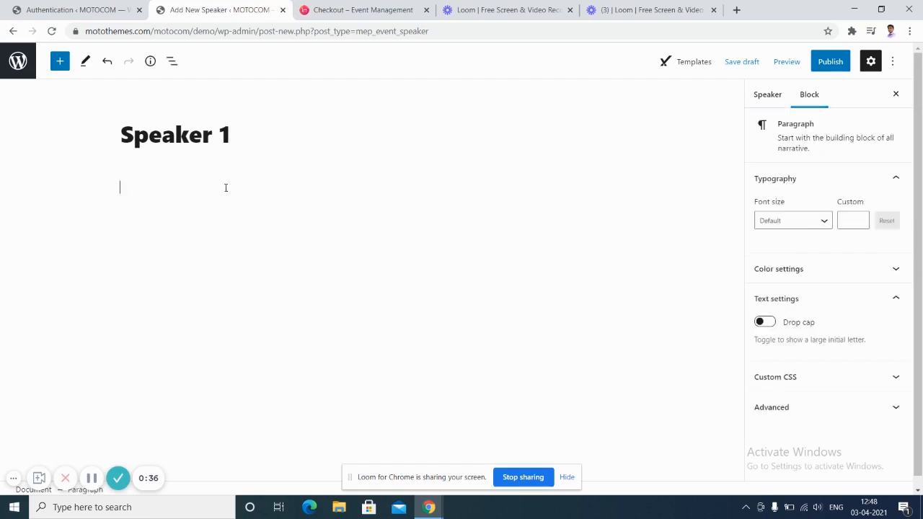
{"action": "type", "text": "description of the"}
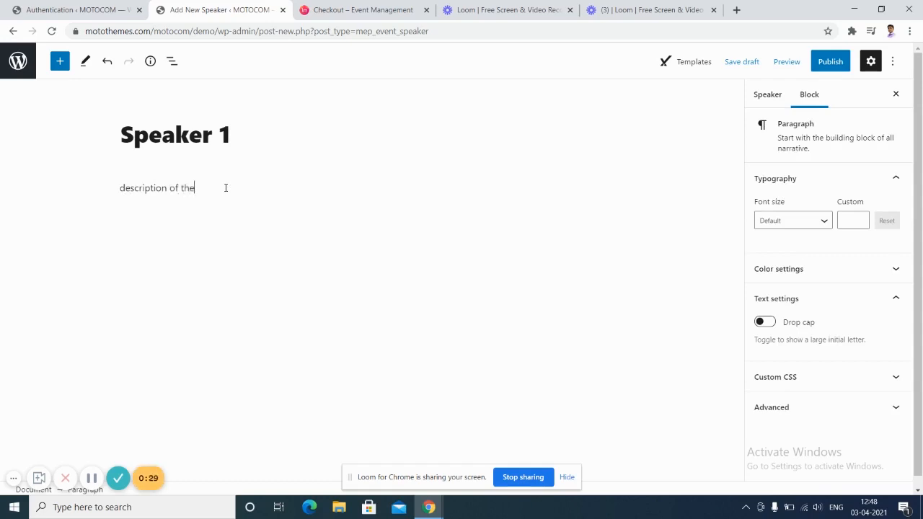
{"action": "type", "text": " speaker"}
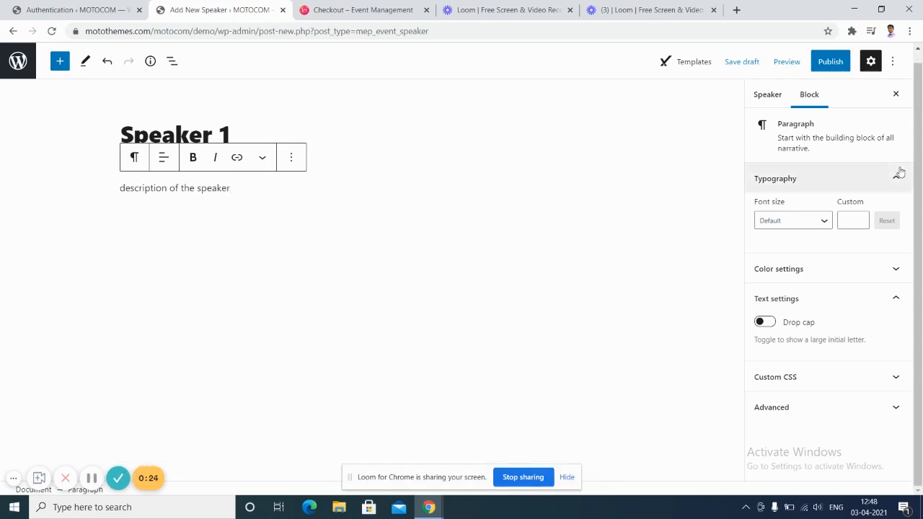
{"action": "left_click", "coordinate": [834, 63]}
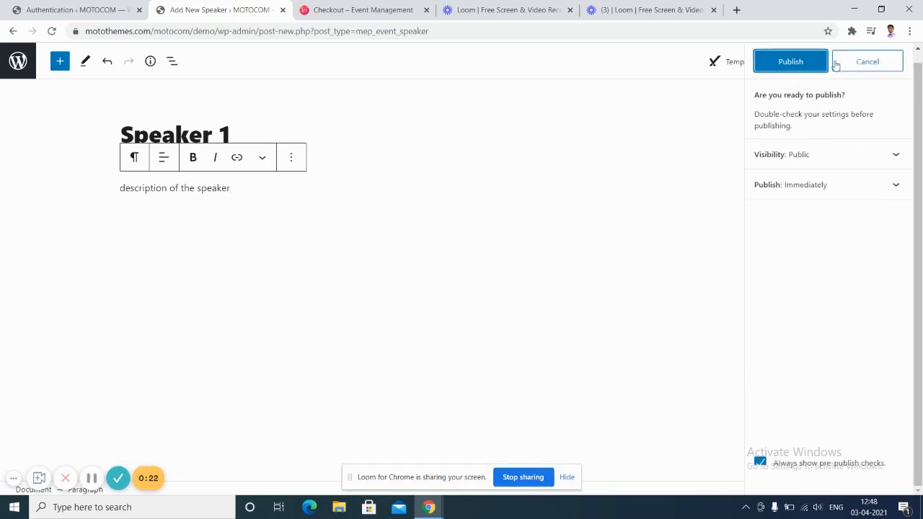
{"action": "left_click", "coordinate": [803, 62]}
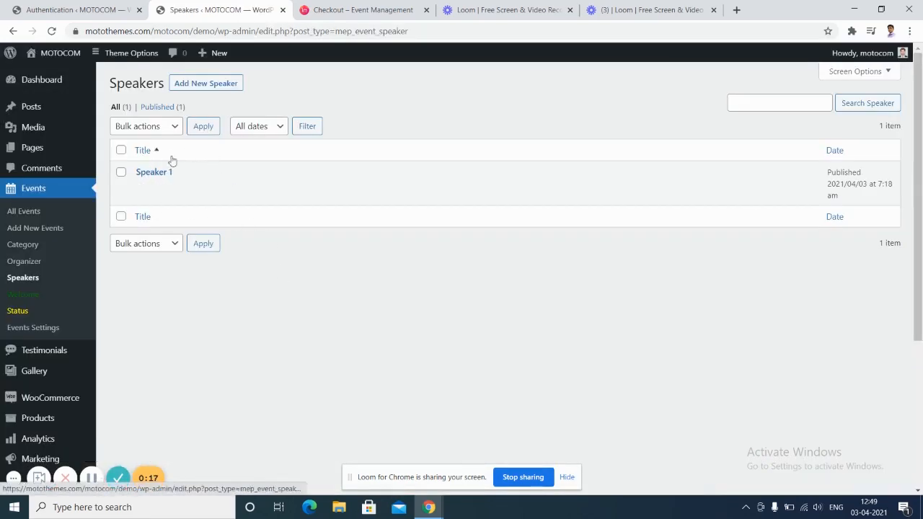
On Events > Organizer, enter the new organizer name 'XYZ organizer'.
{"action": "left_click", "coordinate": [103, 480]}
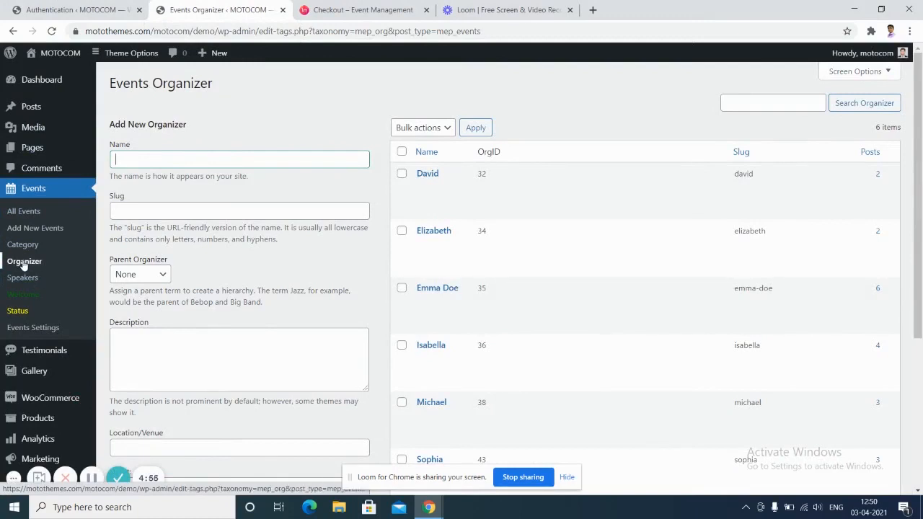
{"action": "left_click", "coordinate": [23, 264]}
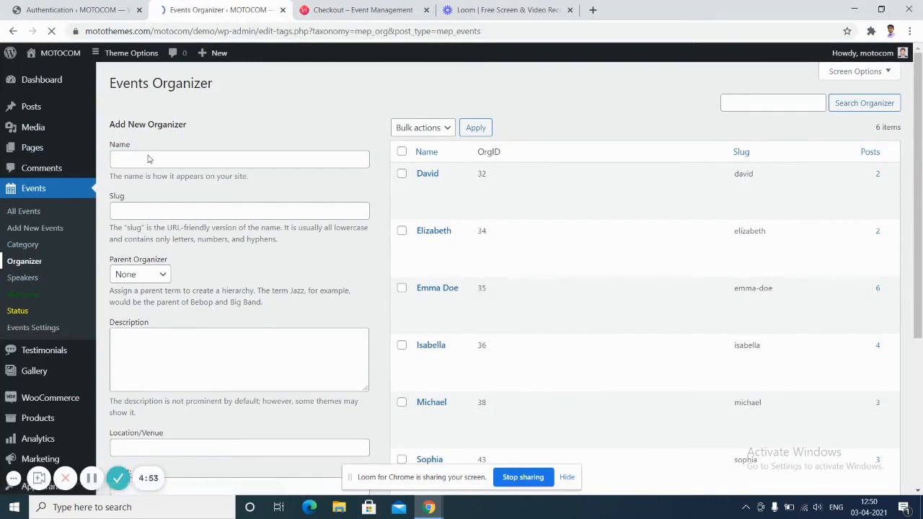
{"action": "left_click", "coordinate": [142, 163]}
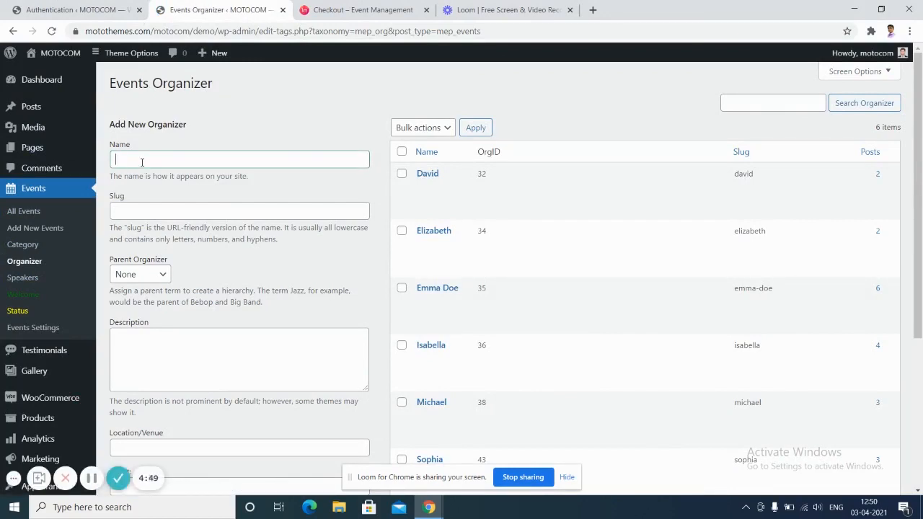
{"action": "type", "text": "XYZ"}
{"action": "type", "text": "org"}
{"action": "key", "text": "BackSpace"}
{"action": "type", "text": "ganizer"}
Add the description 'description of the organizer' and save the new organizer.
{"action": "left_click", "coordinate": [203, 353]}
{"action": "type", "text": "des"}
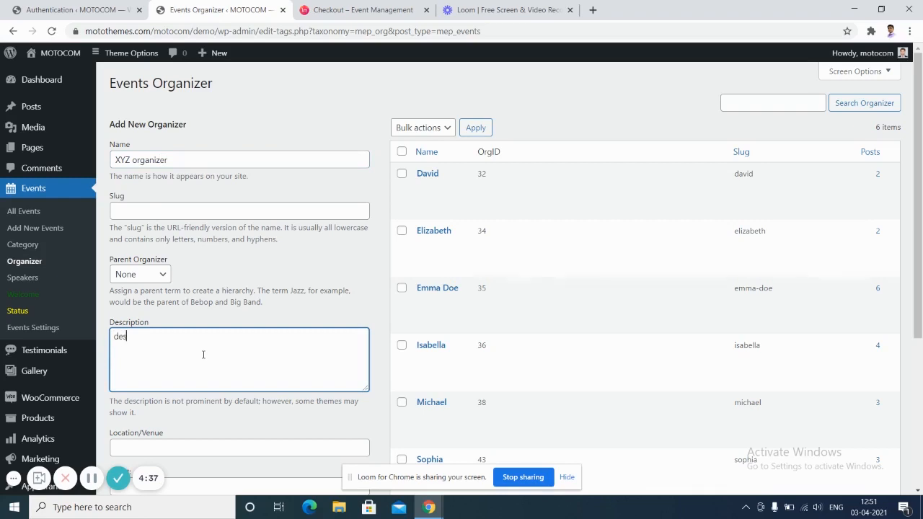
{"action": "type", "text": "cription of the organizer"}
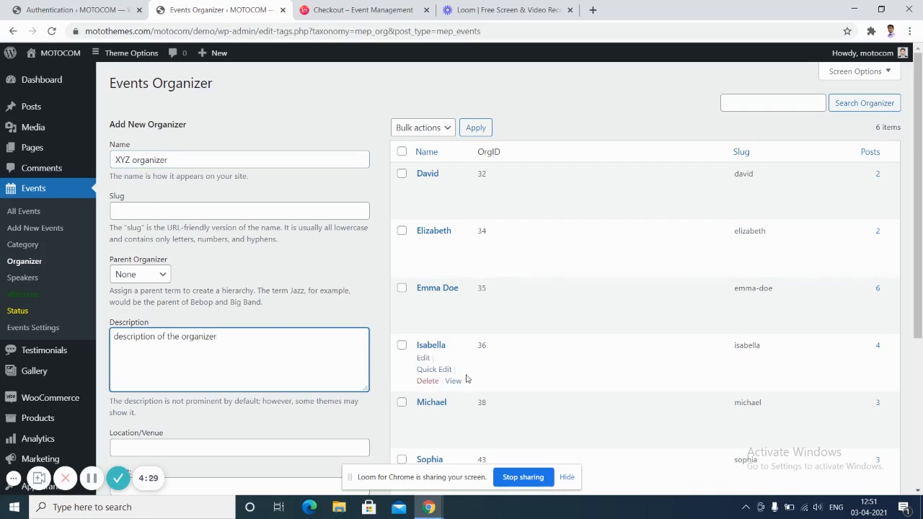
{"action": "scroll", "coordinate": [921, 204], "scroll_direction": "down", "scroll_amount": 4}
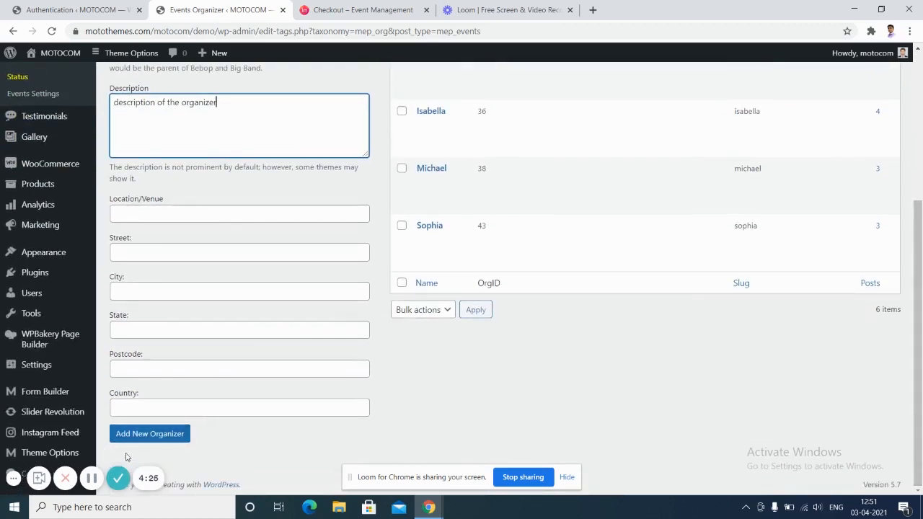
{"action": "left_click", "coordinate": [158, 436]}
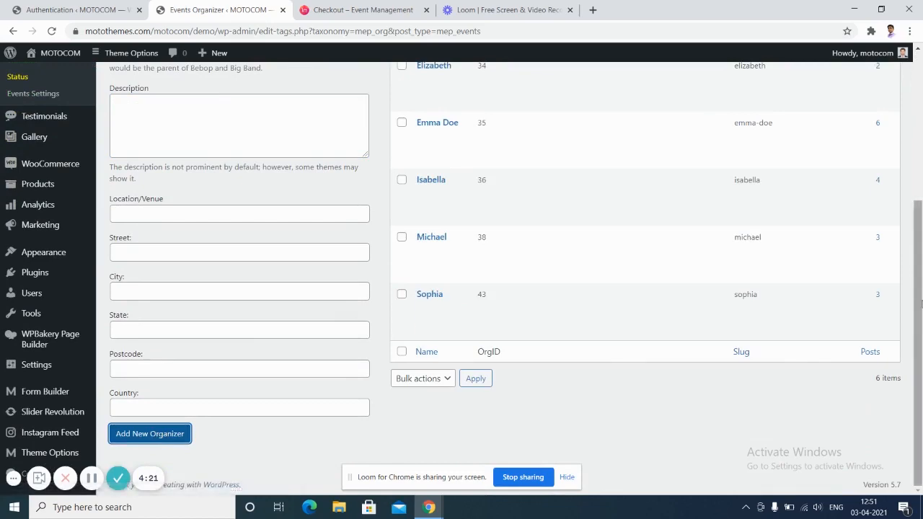
{"action": "left_click_drag", "start_coordinate": [921, 304], "coordinate": [921, 166]}
{"action": "mouse_move", "coordinate": [471, 179]}
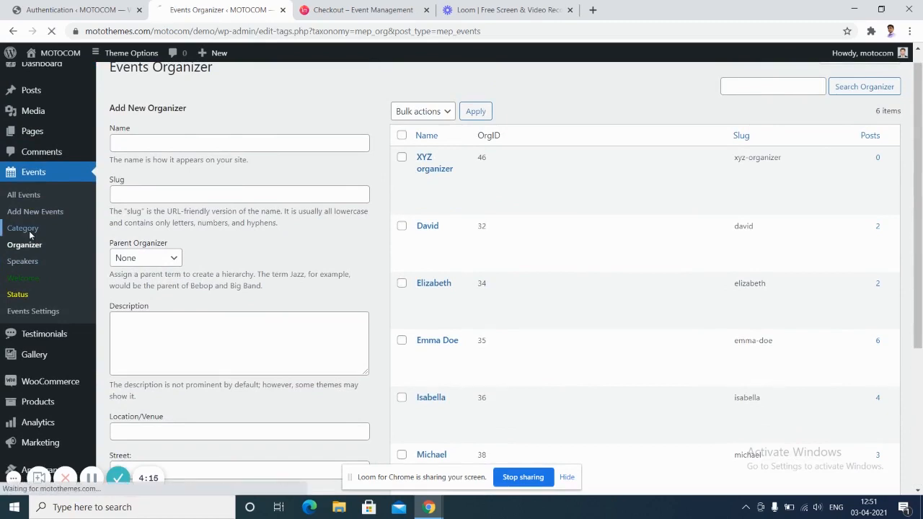
Name the new event category 'Confernece' and leave Parent Category as None.
{"action": "left_click", "coordinate": [29, 236]}
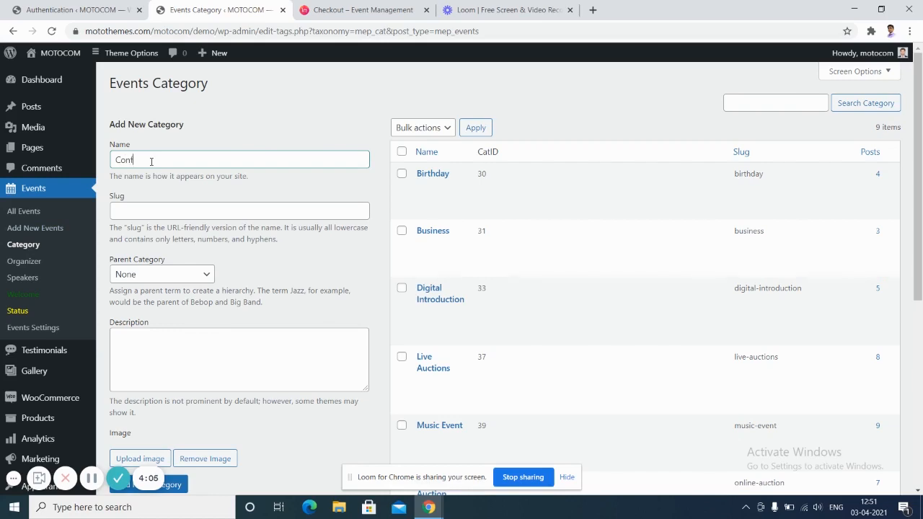
{"action": "type", "text": "ernece"}
{"action": "left_click", "coordinate": [202, 278]}
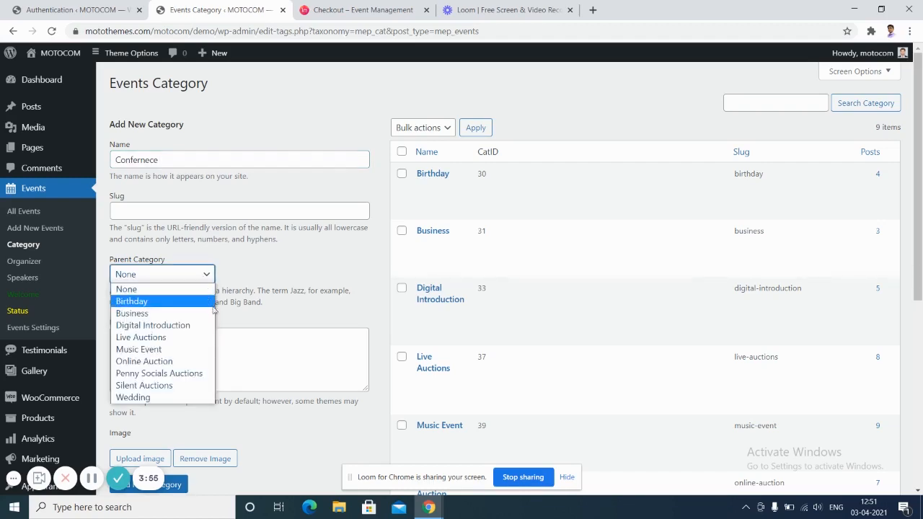
{"action": "left_click", "coordinate": [231, 338]}
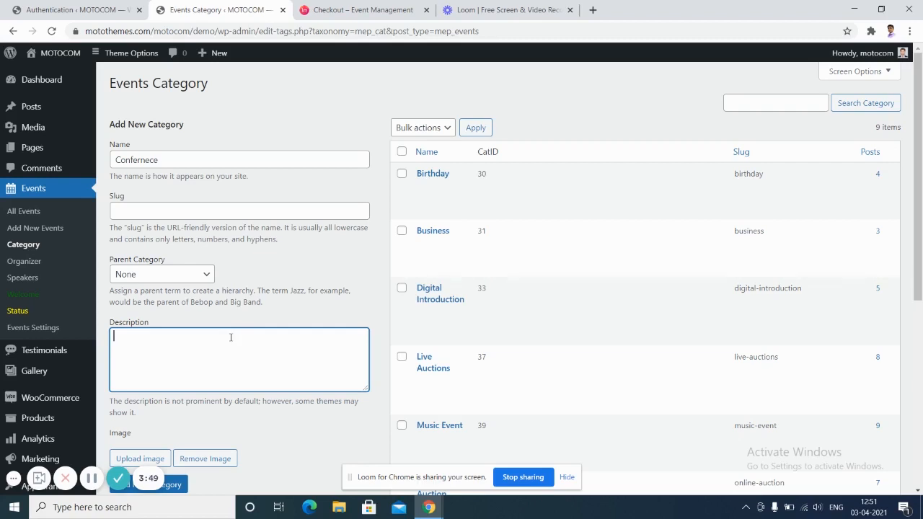
Describe the category as 'Description of the event' and add it.
{"action": "type", "text": "Description of the event"}
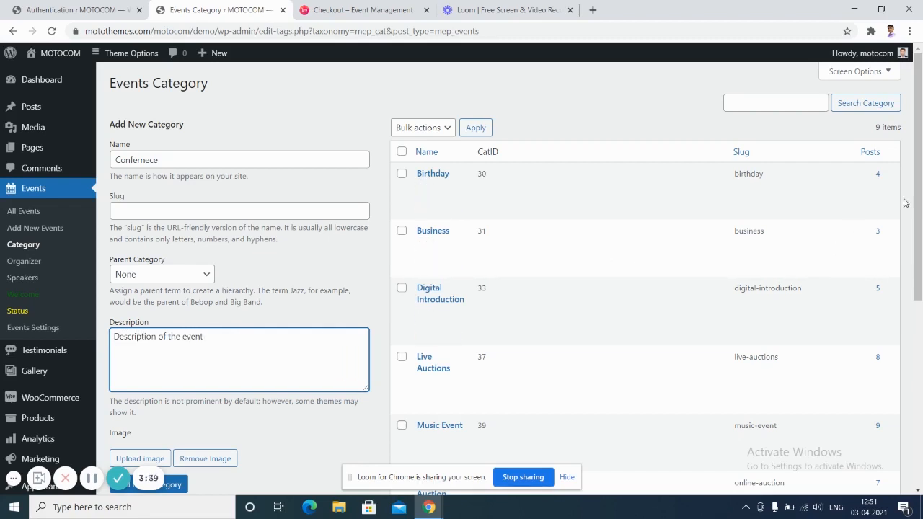
{"action": "left_click_drag", "start_coordinate": [920, 203], "coordinate": [921, 278]}
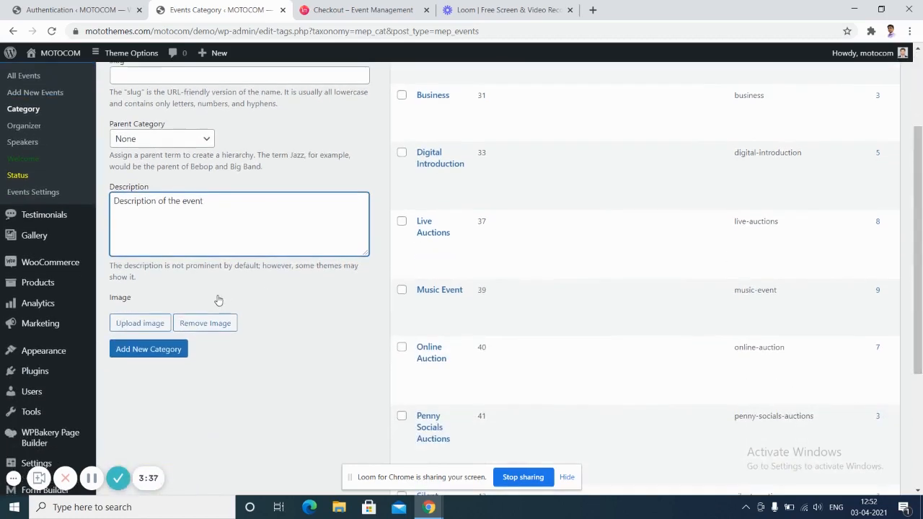
{"action": "left_click", "coordinate": [150, 352]}
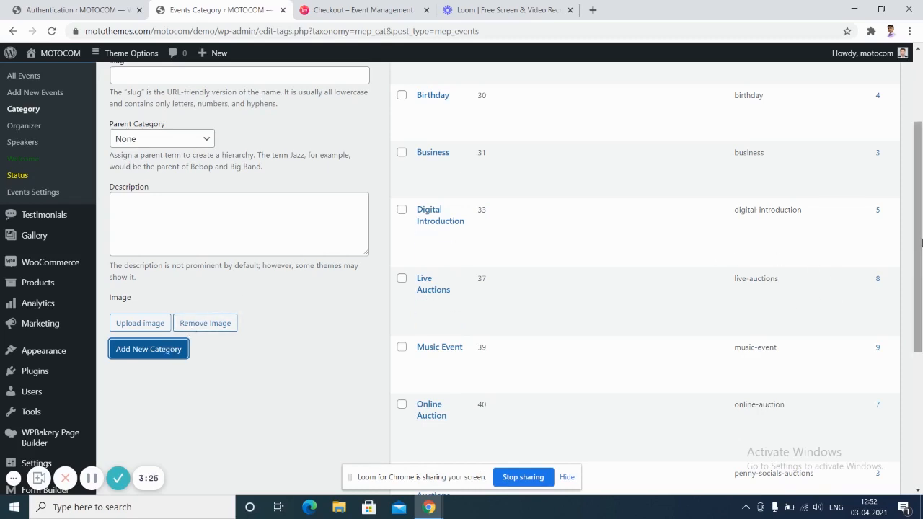
{"action": "scroll", "coordinate": [920, 201], "scroll_direction": "up", "scroll_amount": 1}
{"action": "scroll", "coordinate": [920, 203], "scroll_direction": "up", "scroll_amount": 2}
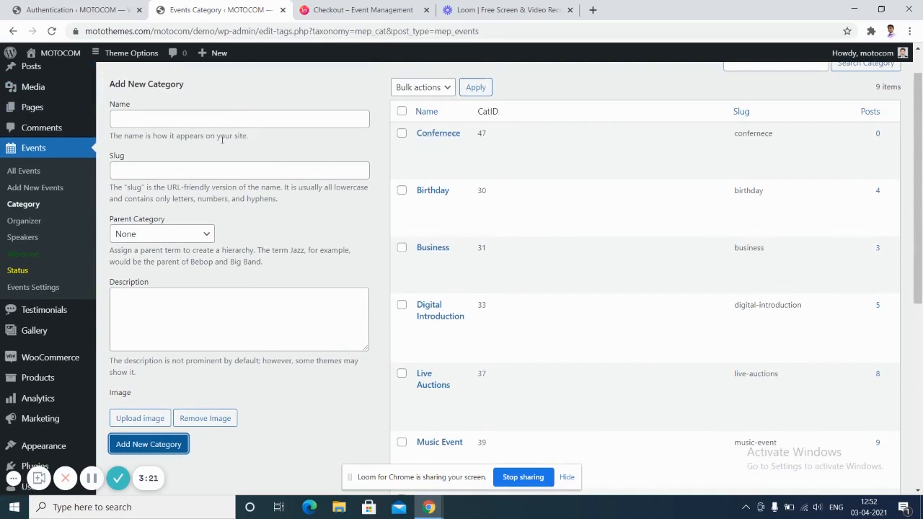
{"action": "left_click", "coordinate": [33, 190]}
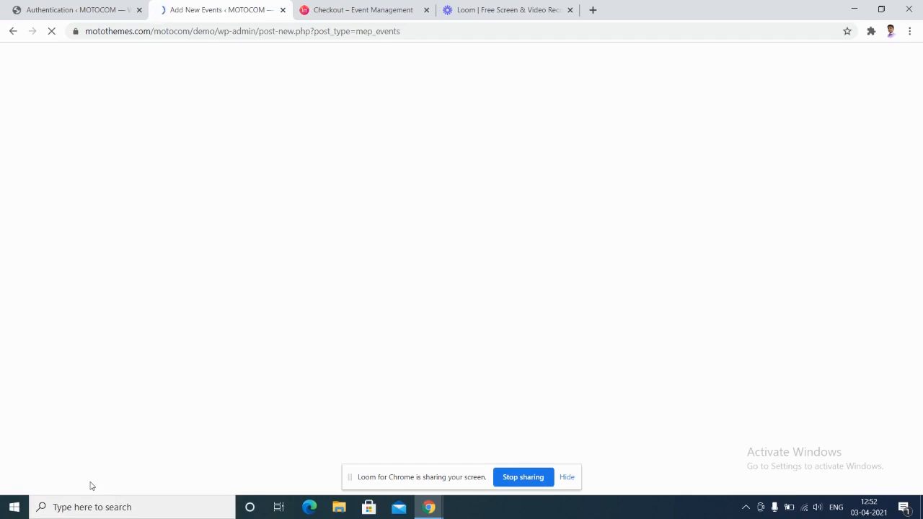
Title the new event 'Event Title' with the description 'description'.
{"action": "left_click", "coordinate": [43, 17]}
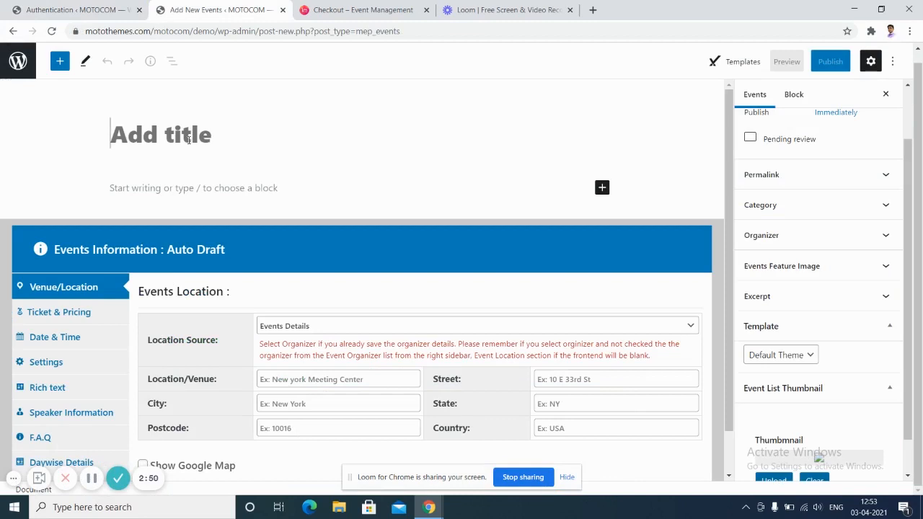
{"action": "type", "text": "eve"}
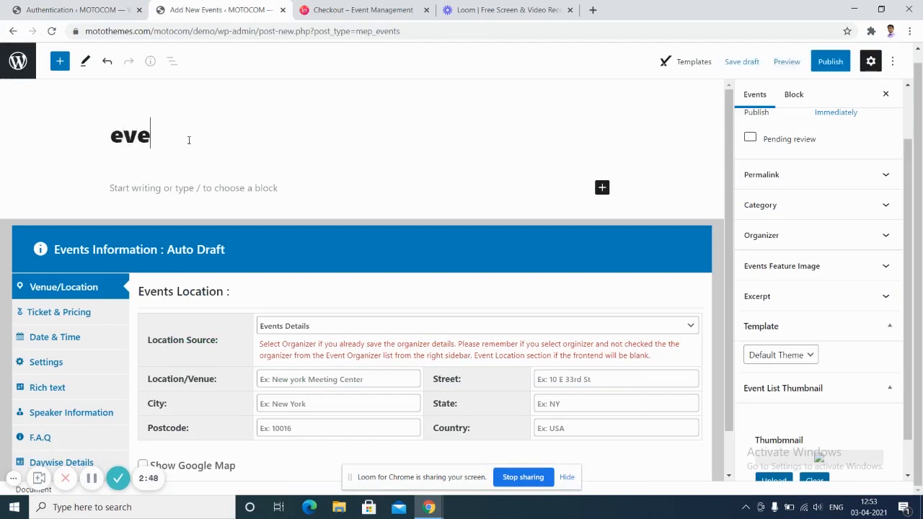
{"action": "type", "text": "nt Ti"}
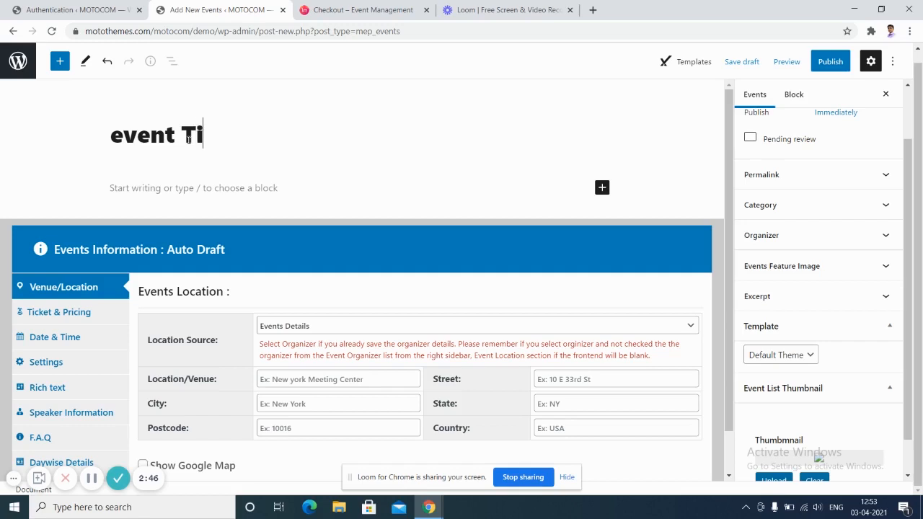
{"action": "type", "text": "tle"}
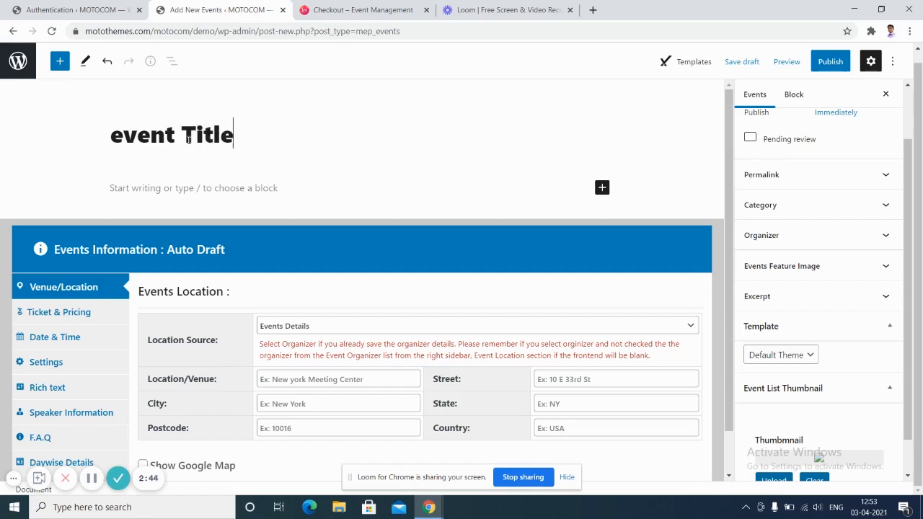
{"action": "left_click", "coordinate": [123, 135]}
{"action": "key", "text": "BackSpace"}
{"action": "type", "text": "E"}
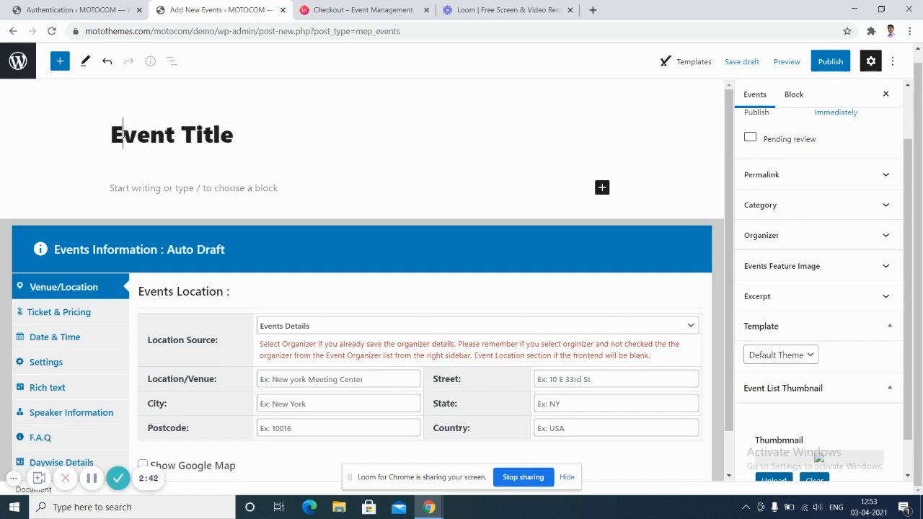
{"action": "left_click", "coordinate": [231, 196]}
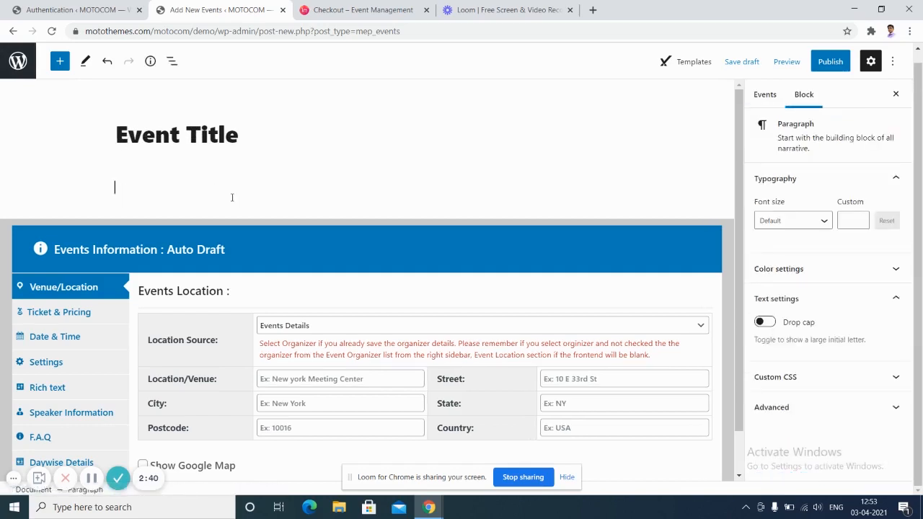
{"action": "type", "text": "descritp"}
{"action": "key", "text": "BackSpace"}
{"action": "type", "text": "ption"}
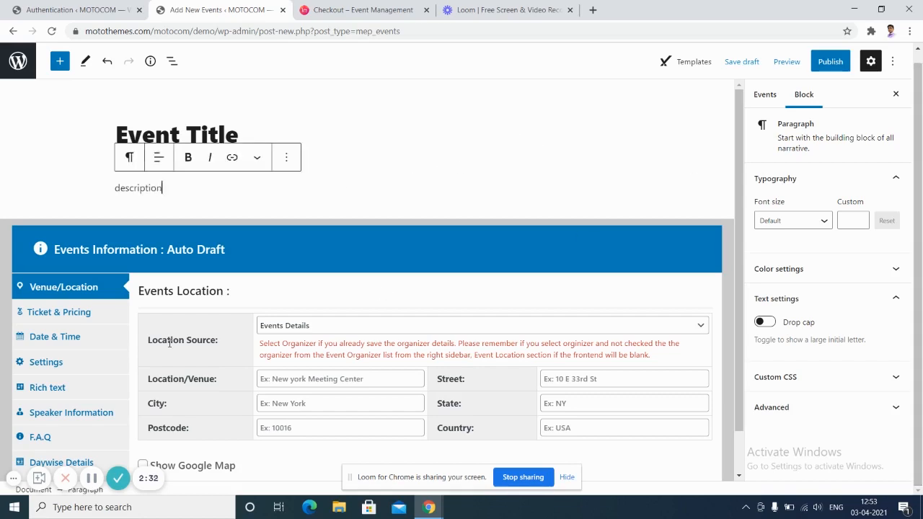
Keep event details as the location source and visit its city, postcode, state and country fields.
{"action": "left_click", "coordinate": [365, 328]}
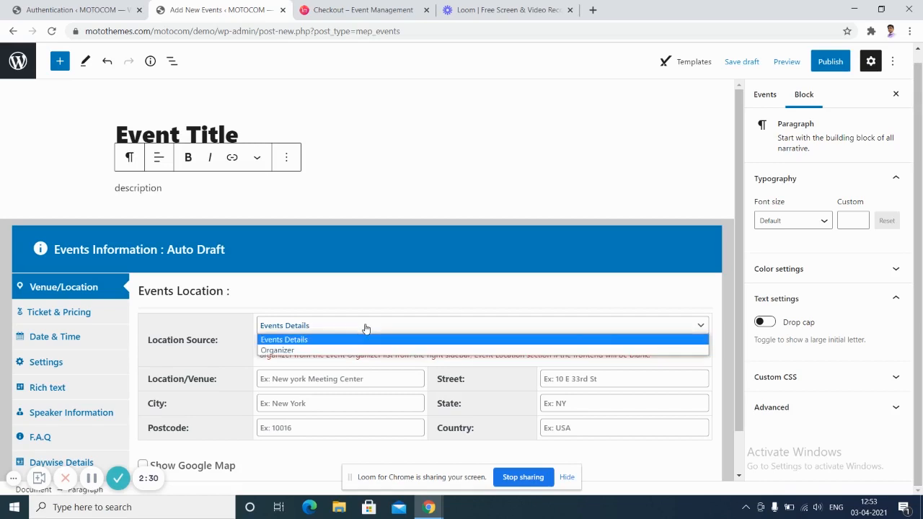
{"action": "left_click", "coordinate": [350, 351]}
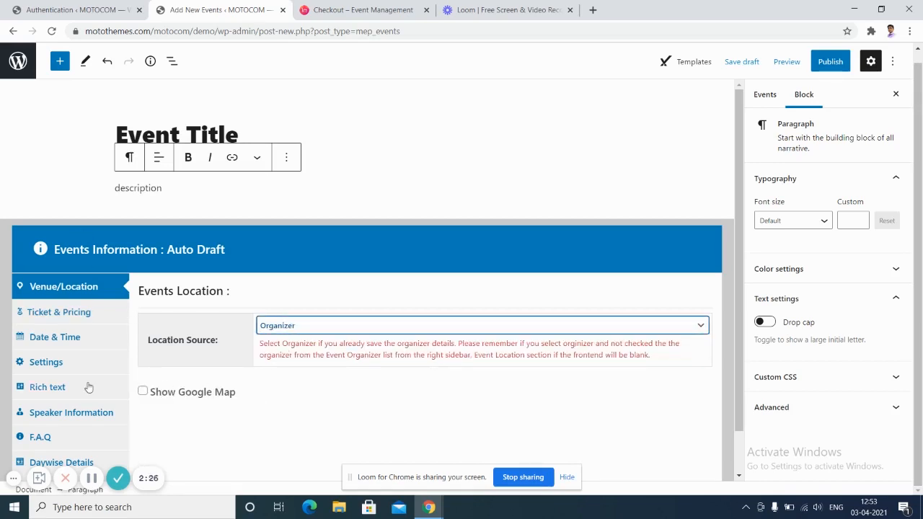
{"action": "left_click", "coordinate": [93, 478]}
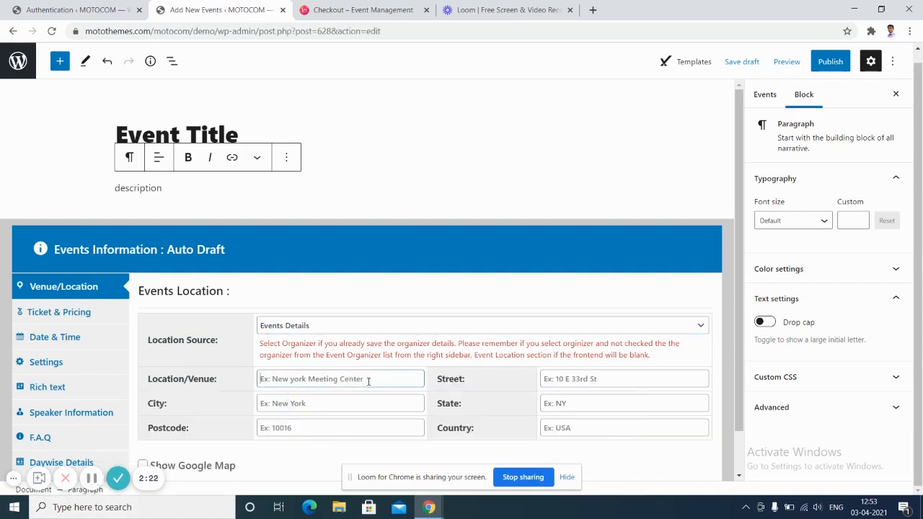
{"action": "left_click", "coordinate": [310, 404]}
{"action": "left_click", "coordinate": [308, 426]}
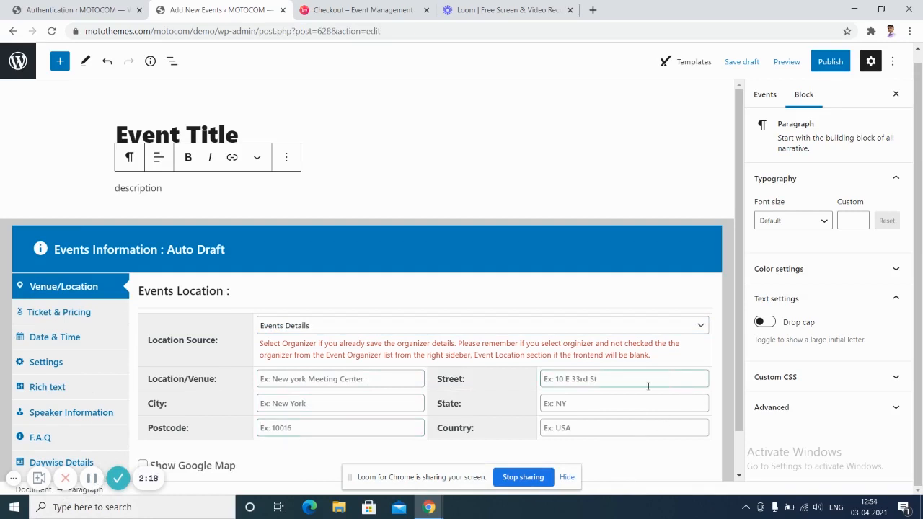
{"action": "left_click", "coordinate": [606, 408]}
{"action": "left_click", "coordinate": [582, 426]}
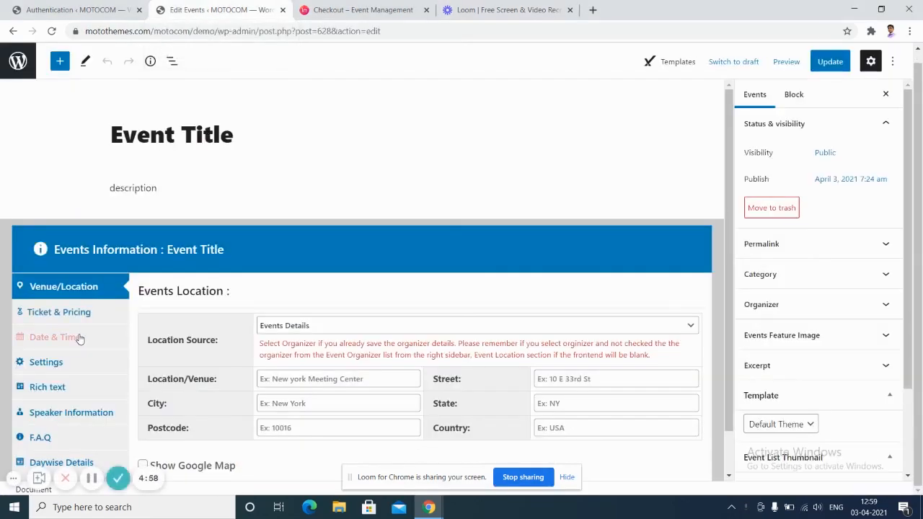
Set the event start to 03-04-2021 at 13:59 in the Date & Time tab.
{"action": "left_click", "coordinate": [80, 339]}
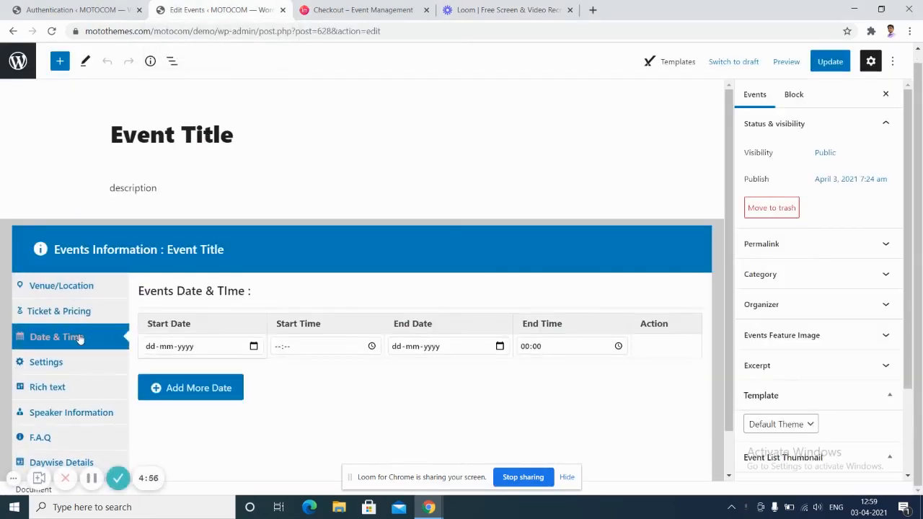
{"action": "left_click", "coordinate": [240, 348]}
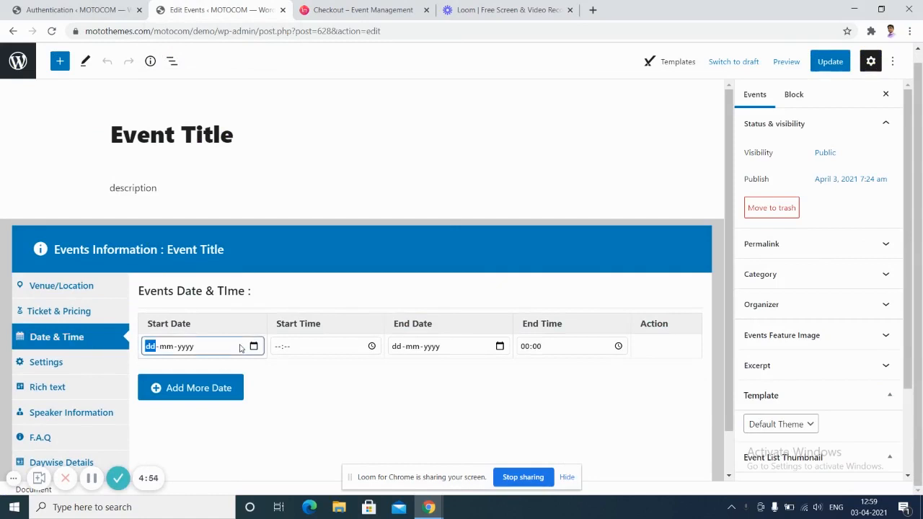
{"action": "left_click", "coordinate": [254, 347]}
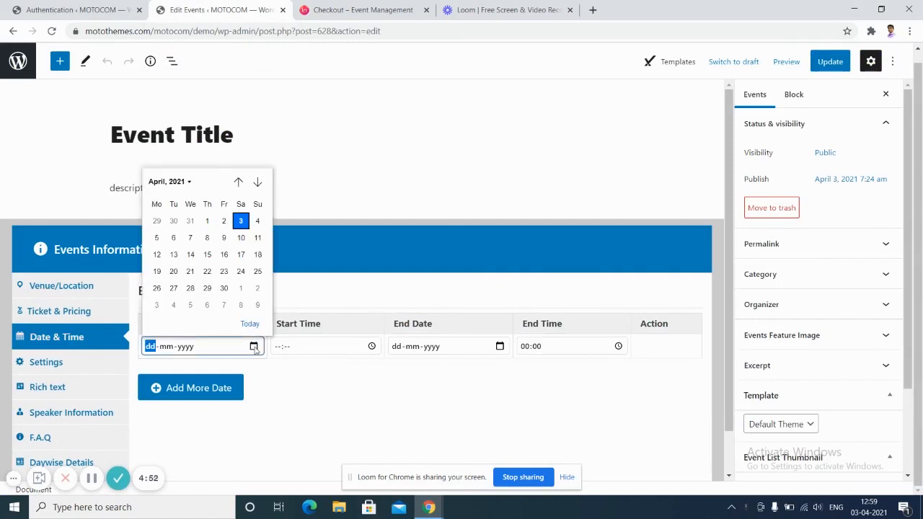
{"action": "left_click", "coordinate": [245, 227]}
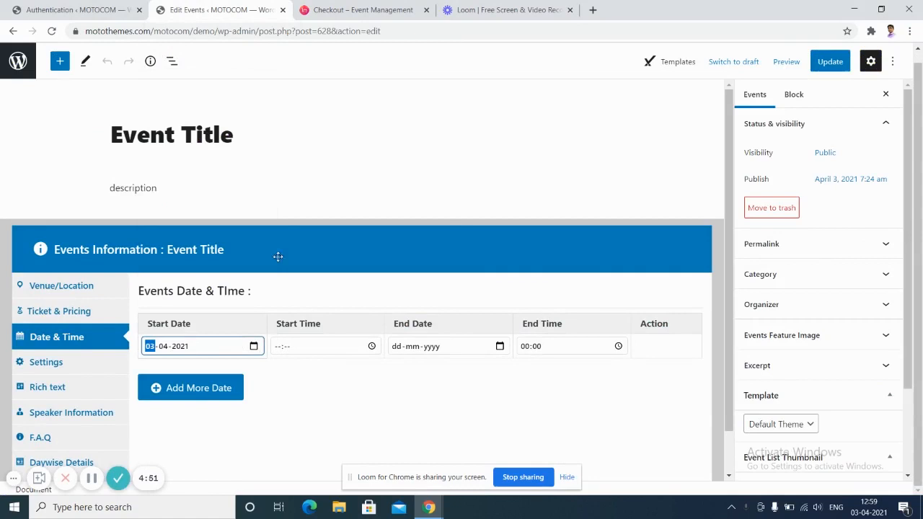
{"action": "left_click", "coordinate": [337, 347]}
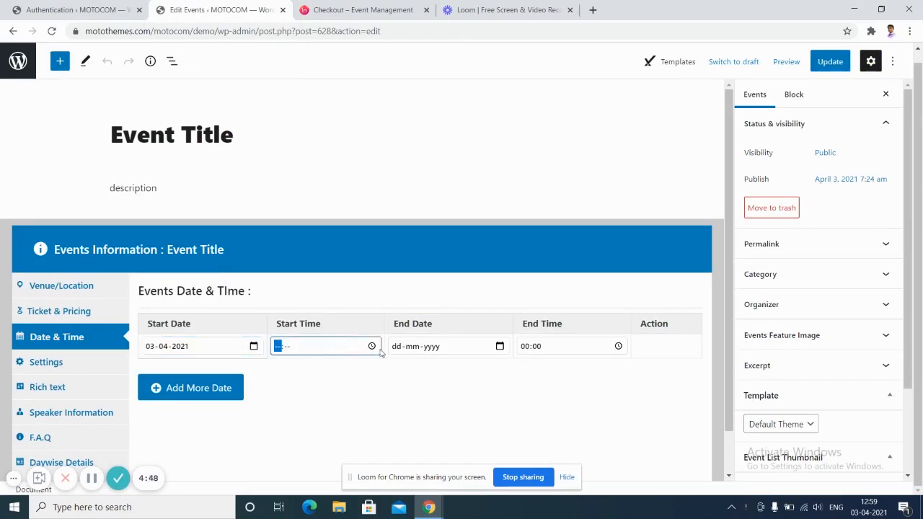
{"action": "left_click", "coordinate": [372, 346]}
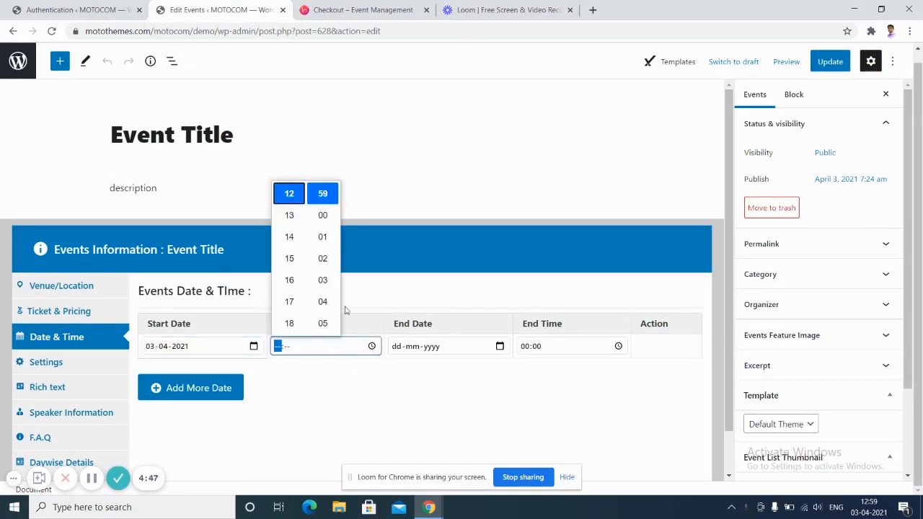
{"action": "left_click", "coordinate": [294, 218]}
Set the event end to 05-04-2021 at 03:00, then show the general event settings.
{"action": "left_click", "coordinate": [482, 353]}
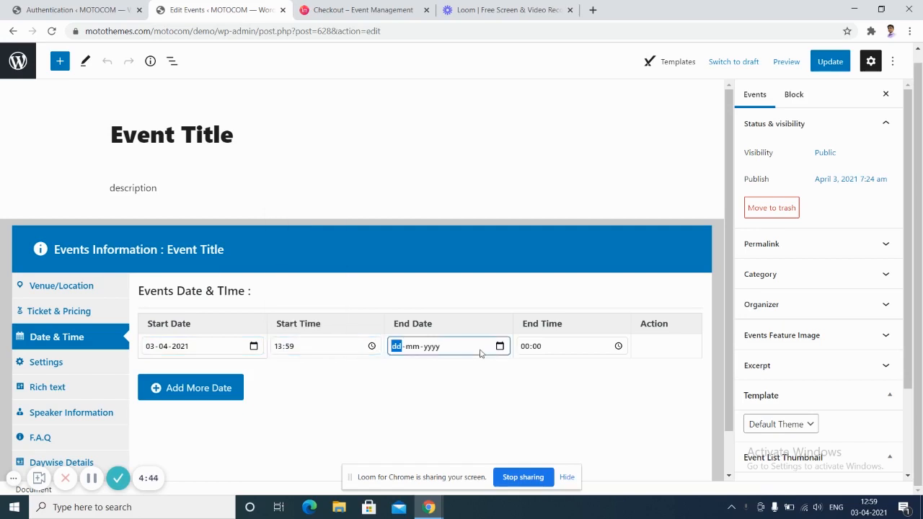
{"action": "left_click", "coordinate": [500, 346]}
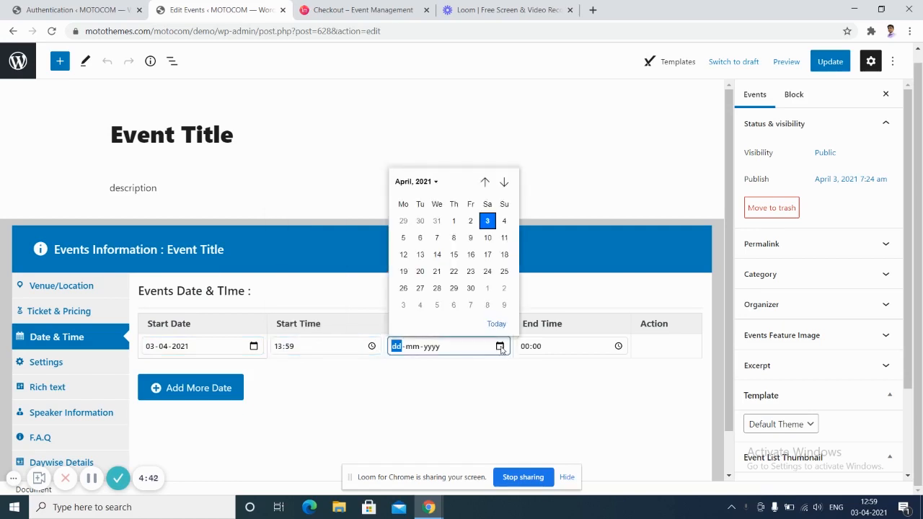
{"action": "left_click", "coordinate": [404, 242]}
{"action": "left_click", "coordinate": [564, 351]}
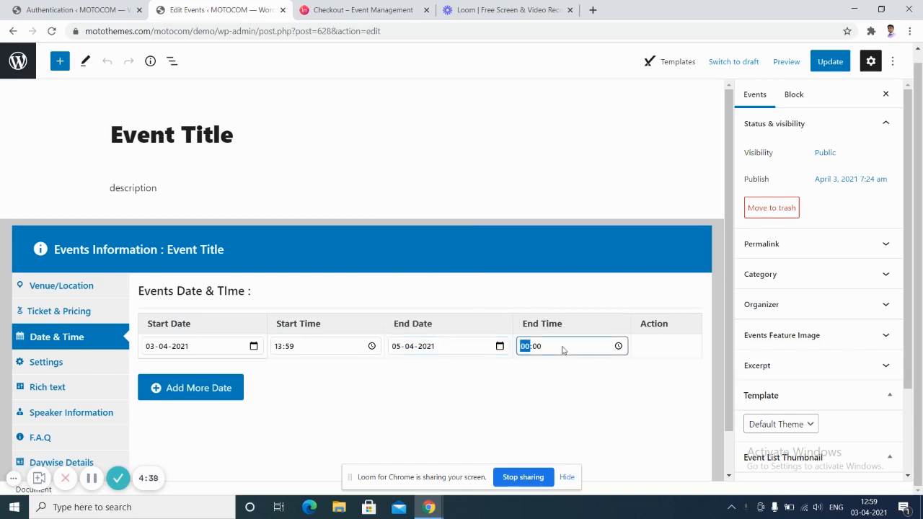
{"action": "left_click", "coordinate": [618, 347]}
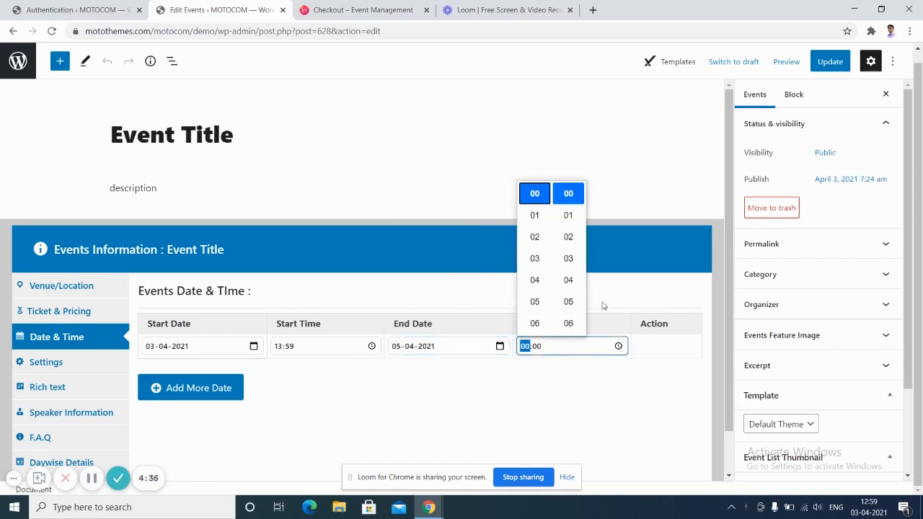
{"action": "left_click", "coordinate": [535, 260]}
{"action": "left_click", "coordinate": [649, 356]}
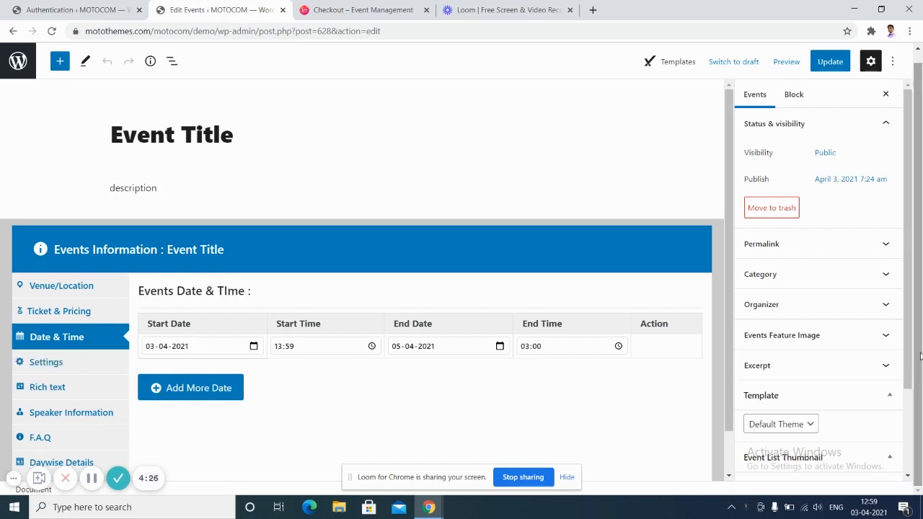
{"action": "left_click", "coordinate": [59, 364]}
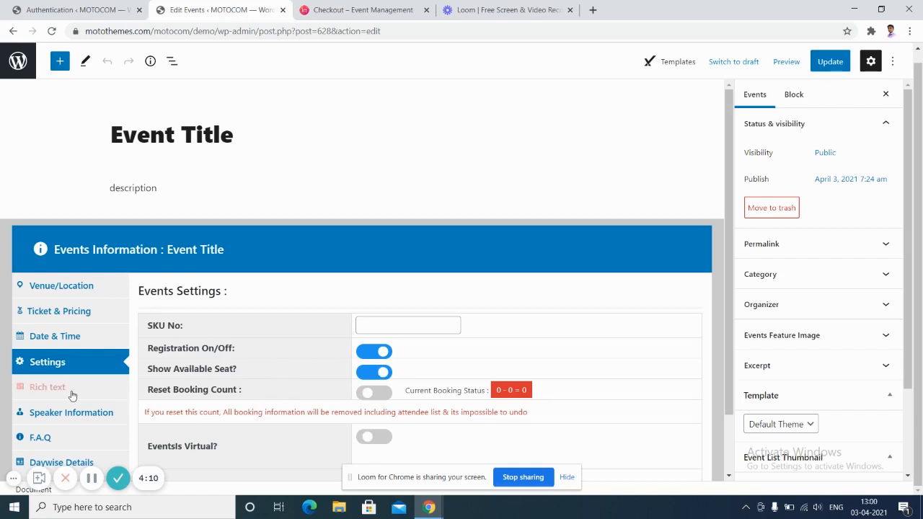
Assign Speaker 1 in the event's Speaker Information.
{"action": "left_click", "coordinate": [48, 387]}
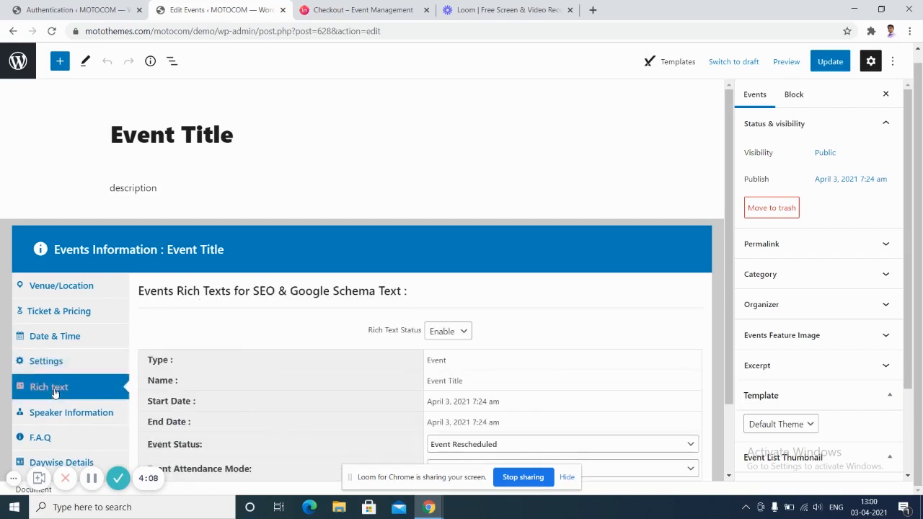
{"action": "left_click", "coordinate": [83, 417]}
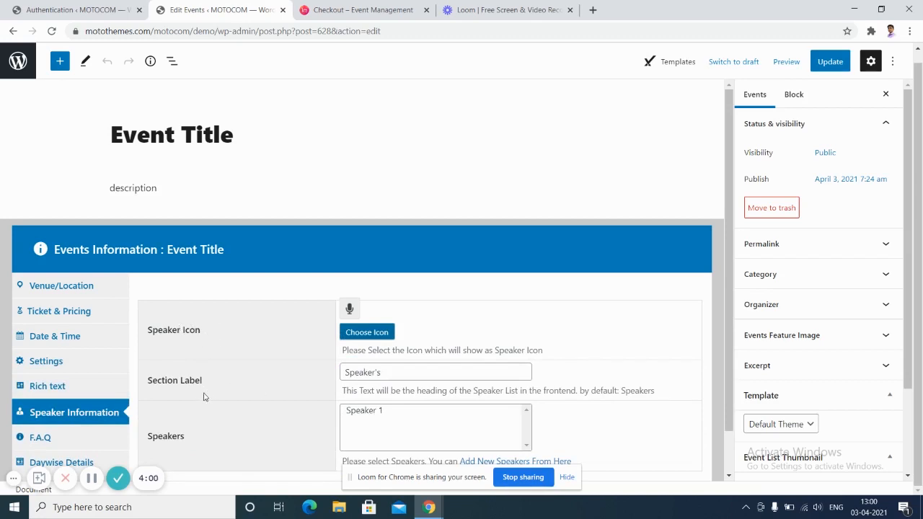
{"action": "left_click", "coordinate": [422, 373]}
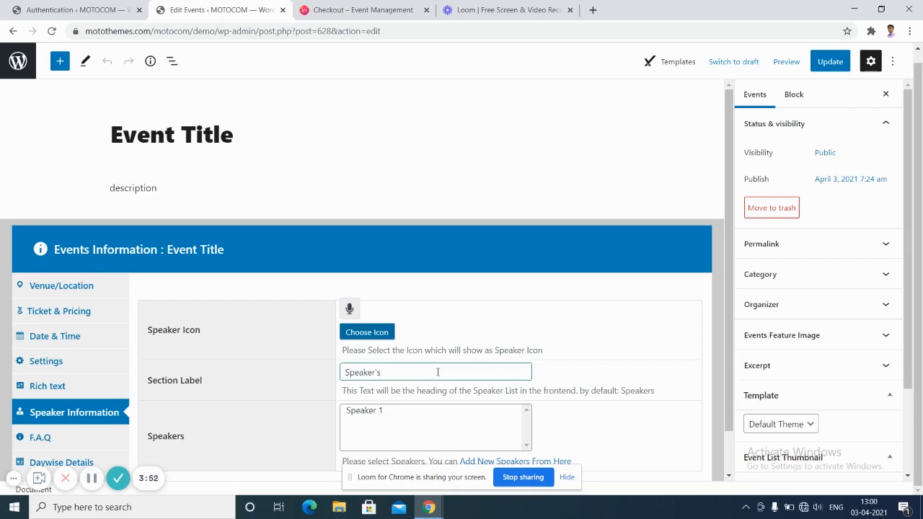
{"action": "left_click", "coordinate": [404, 411]}
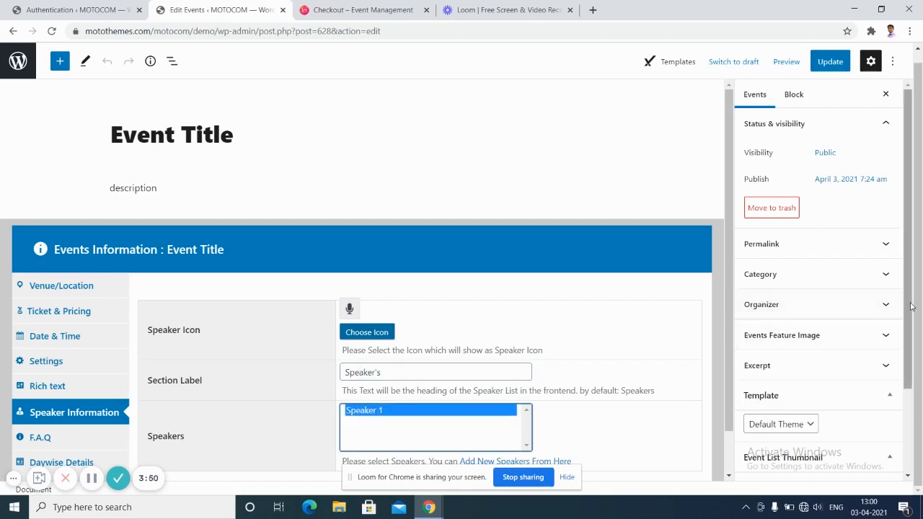
Add a new F.A.Q entry and expand its Title and Content fields.
{"action": "left_click", "coordinate": [70, 438]}
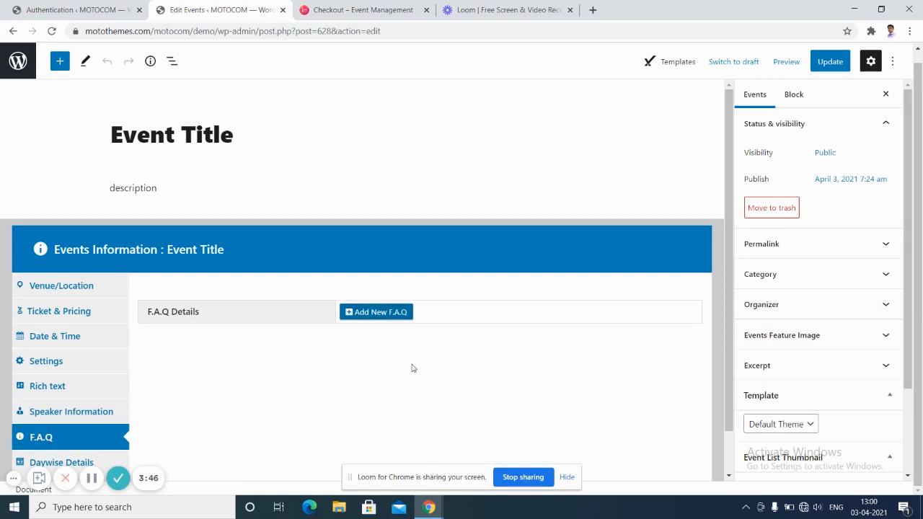
{"action": "left_click", "coordinate": [381, 315]}
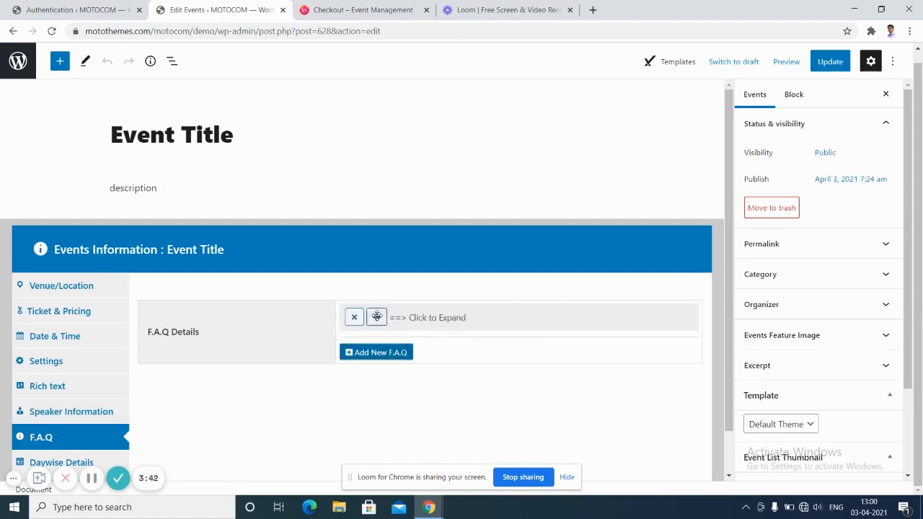
{"action": "left_click", "coordinate": [421, 320]}
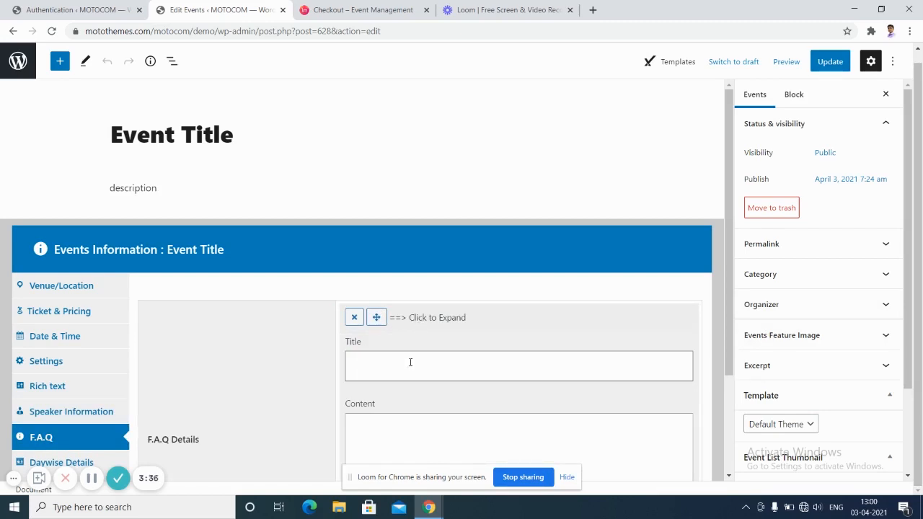
{"action": "left_click", "coordinate": [423, 443]}
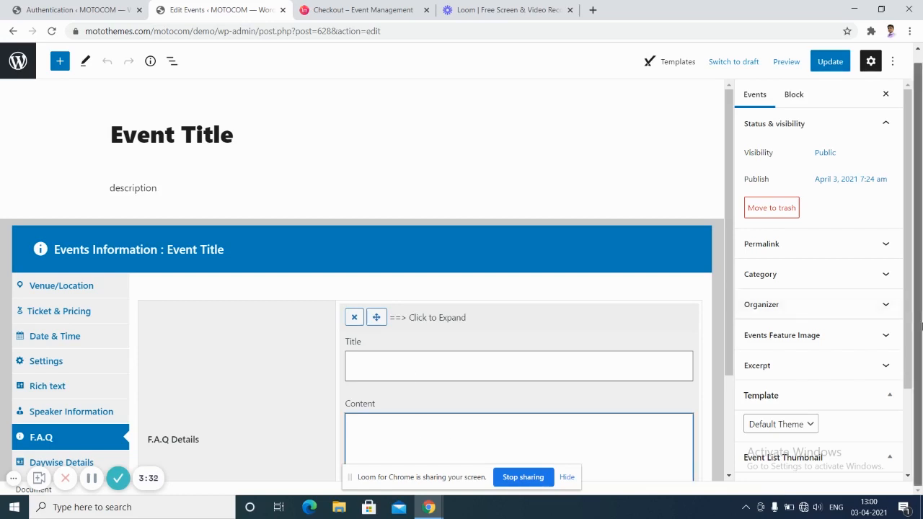
Add a new empty day under Daywise Details, update the event, and go to All Events.
{"action": "left_click", "coordinate": [85, 462]}
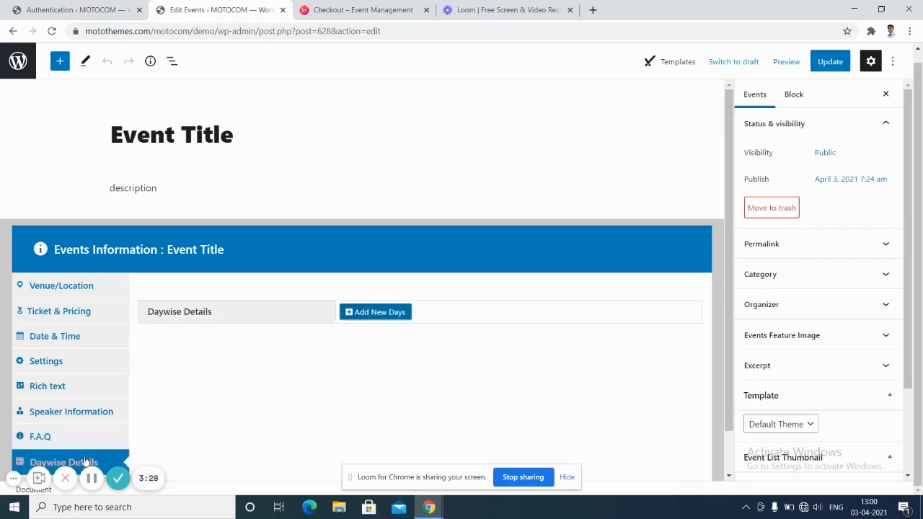
{"action": "left_click", "coordinate": [375, 310]}
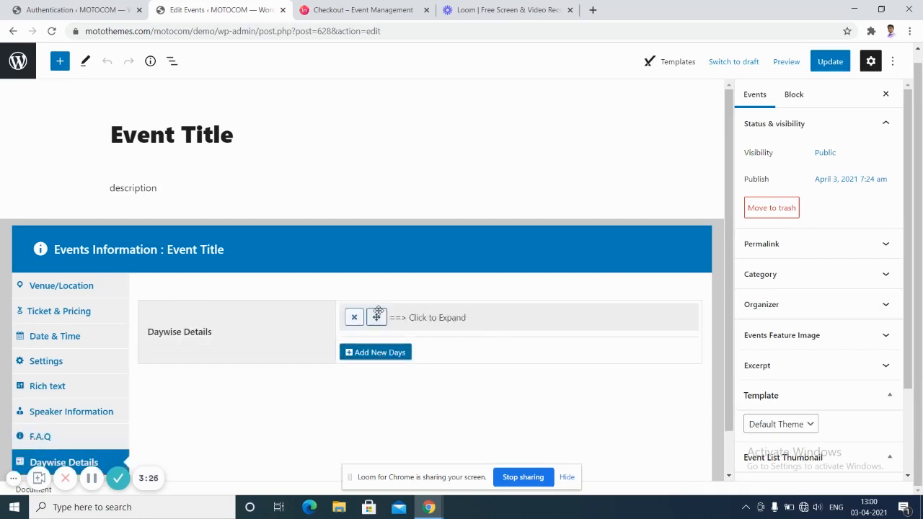
{"action": "left_click", "coordinate": [436, 321]}
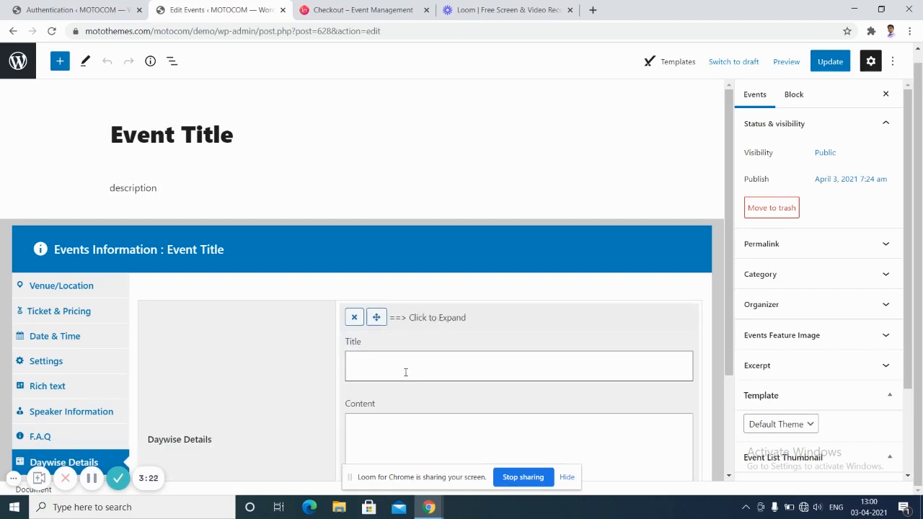
{"action": "left_click", "coordinate": [406, 437]}
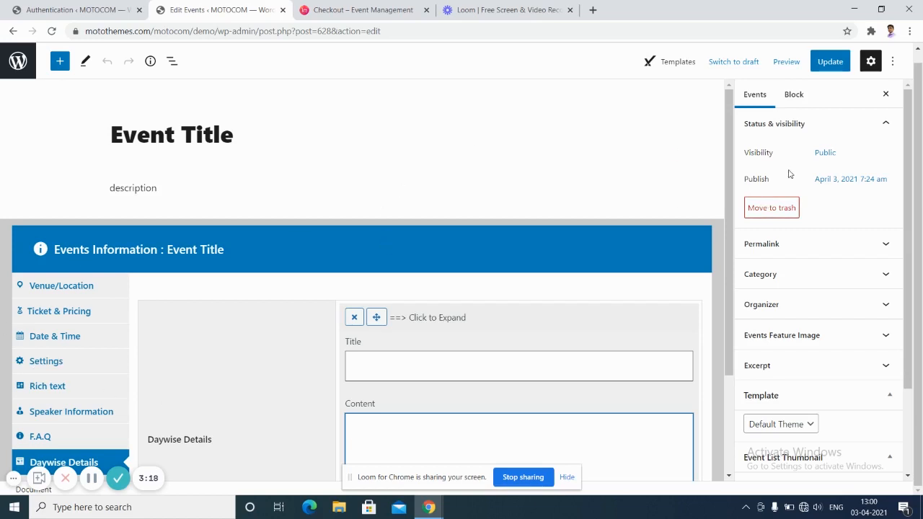
{"action": "left_click", "coordinate": [833, 64]}
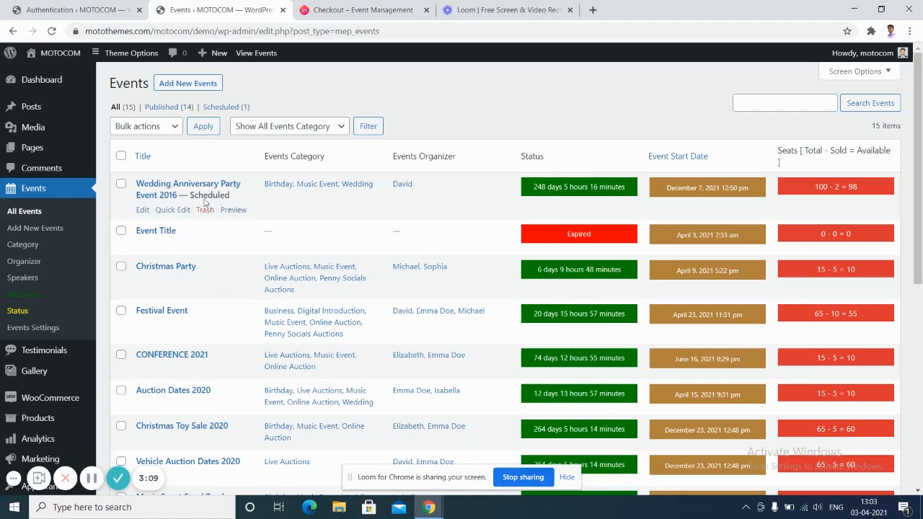
{"action": "mouse_move", "coordinate": [93, 380]}
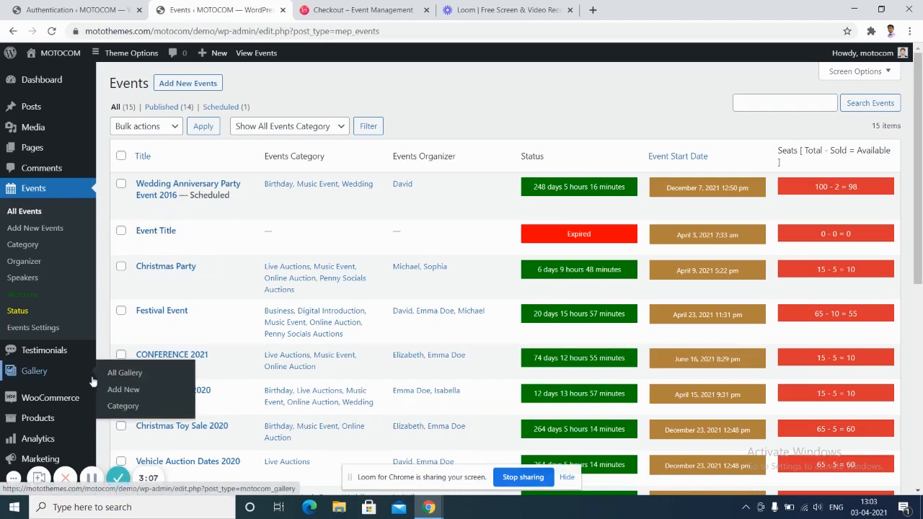